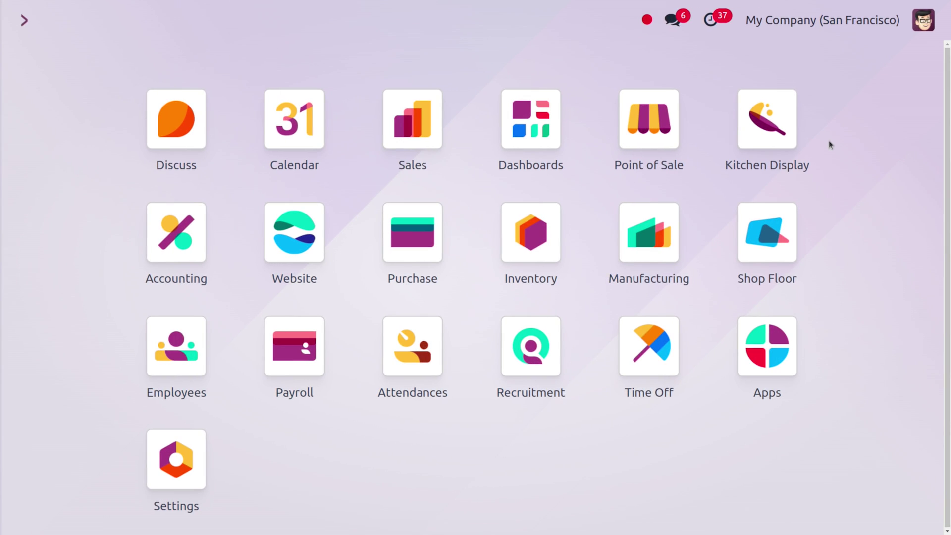
Launch Manufacturing and open the Scrap Orders list showing SP/00002 (Table) and SP/00001 (Screw).
type("ma")
key("Return")
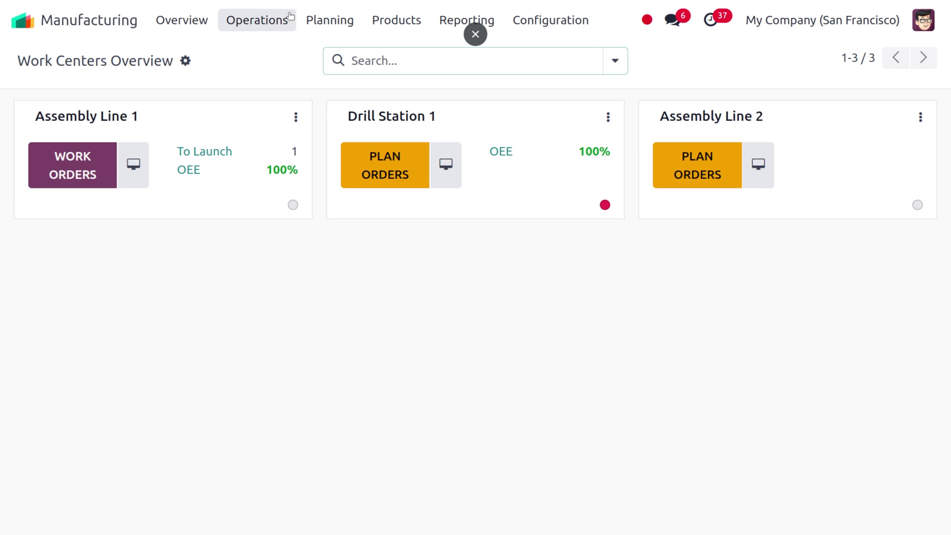
left_click(270, 16)
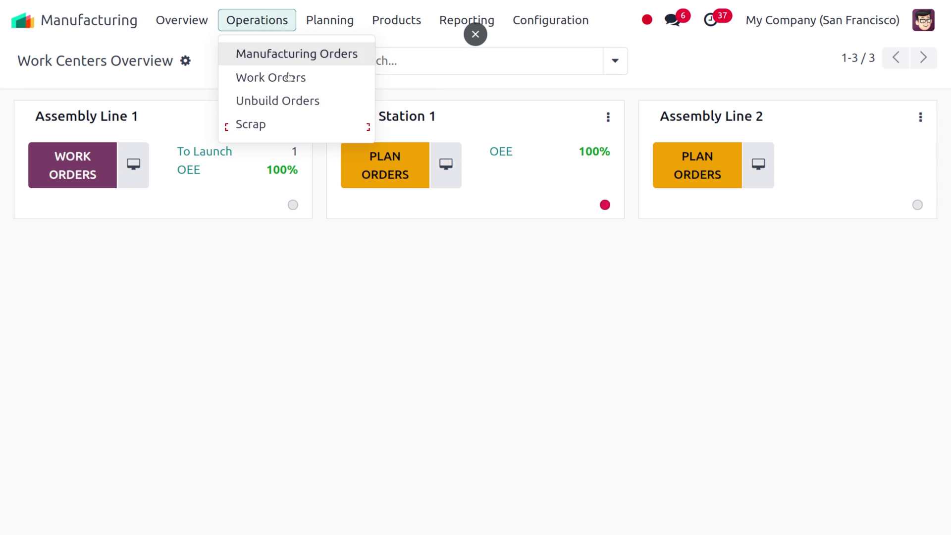
left_click(322, 131)
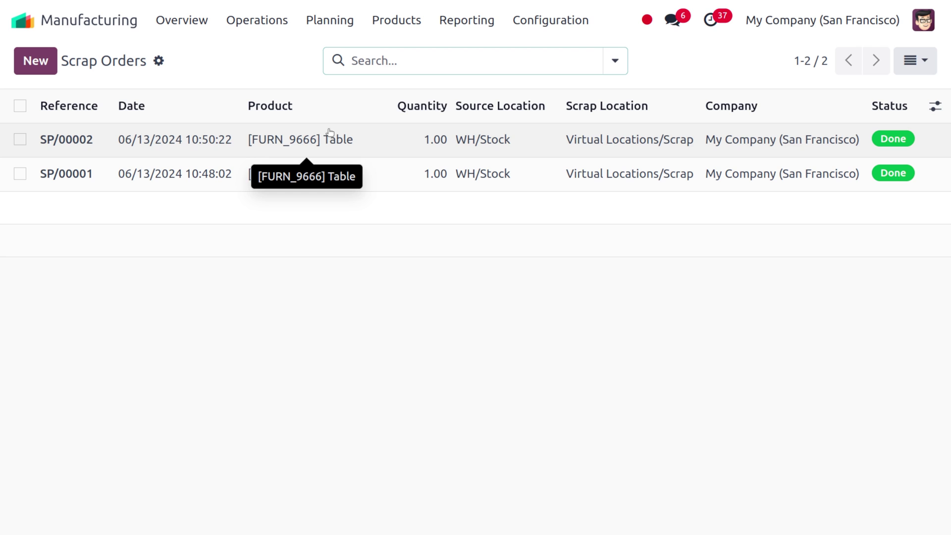
left_click(253, 23)
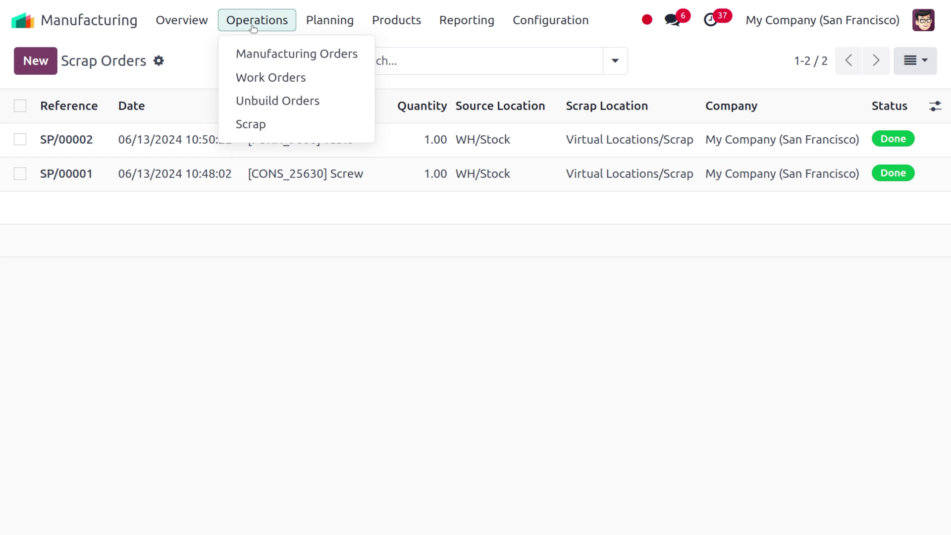
Create and save a manufacturing order for 1.00 [FURN_9666] Table using the 'scrap' bill of materials.
left_click(274, 51)
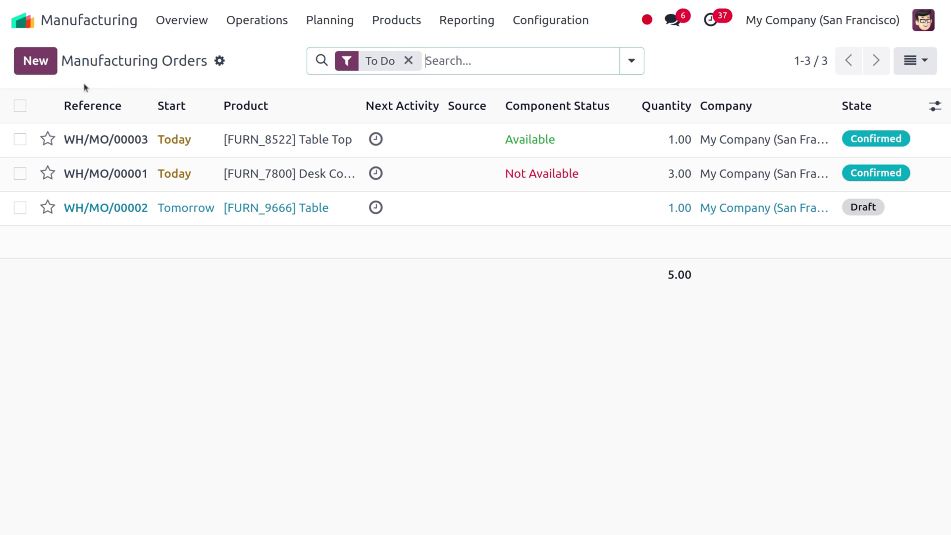
left_click(28, 67)
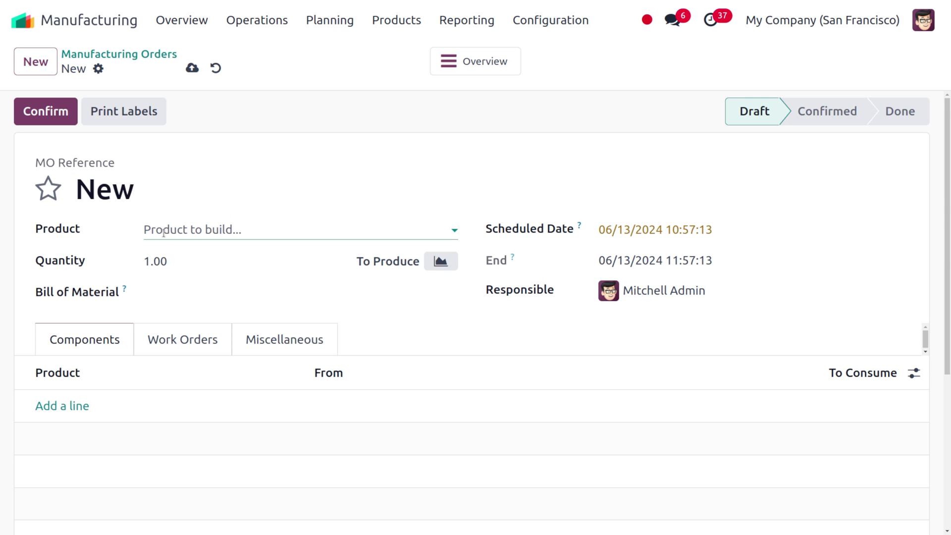
left_click(201, 285)
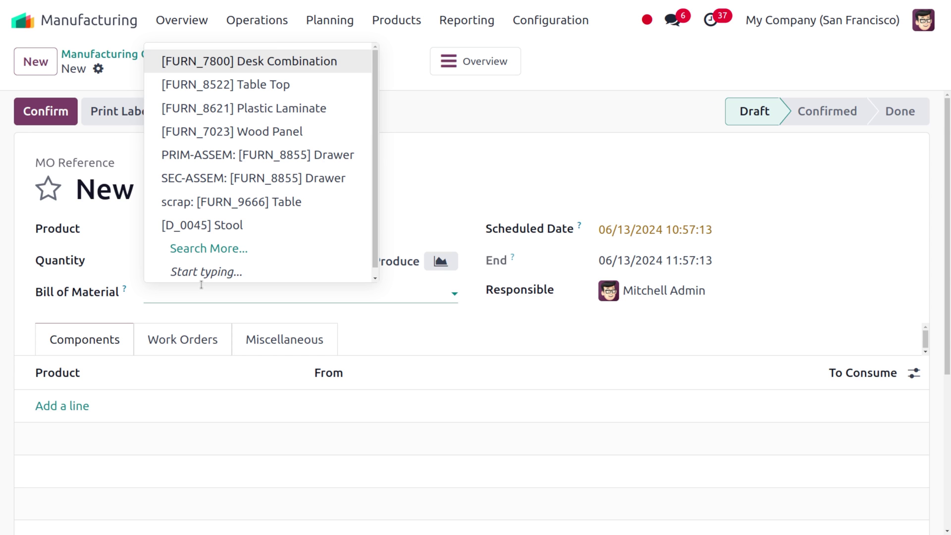
type("tab")
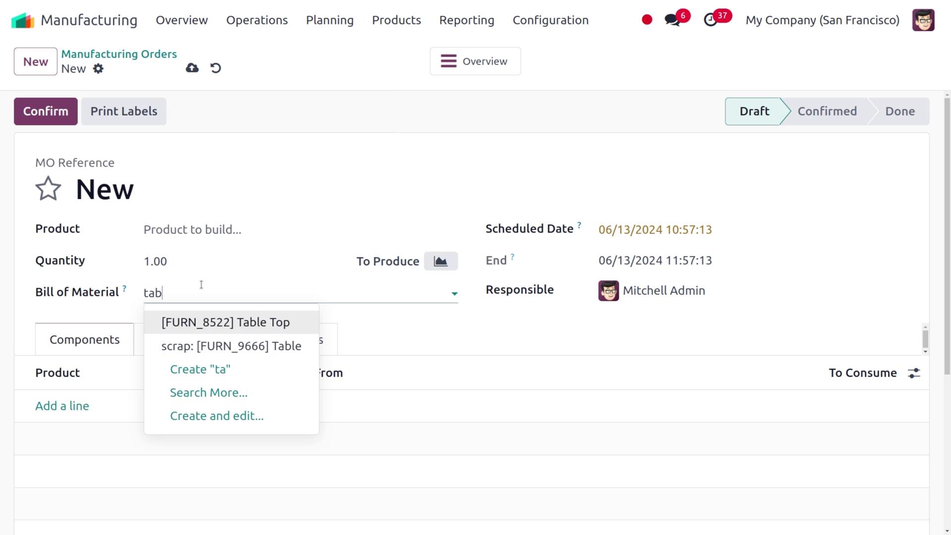
left_click(278, 346)
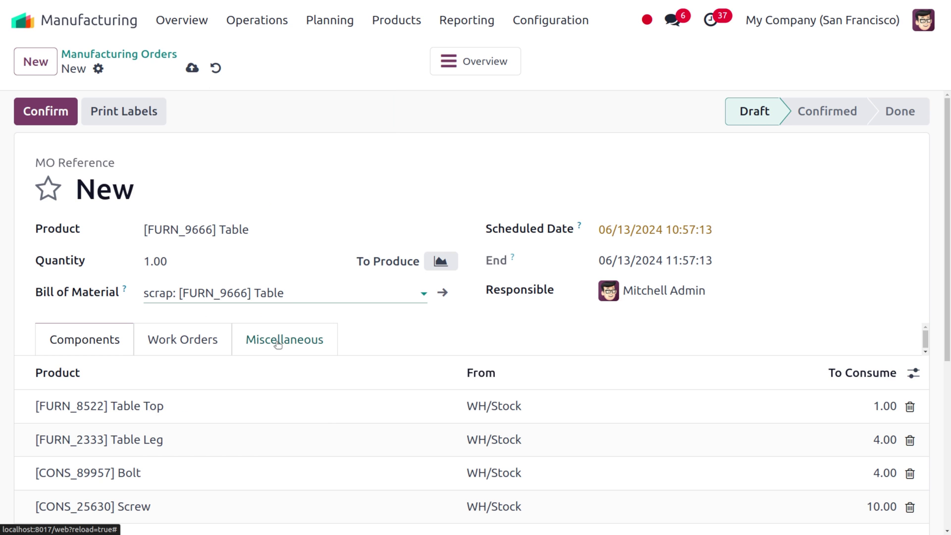
scroll(354, 393, "down", 3)
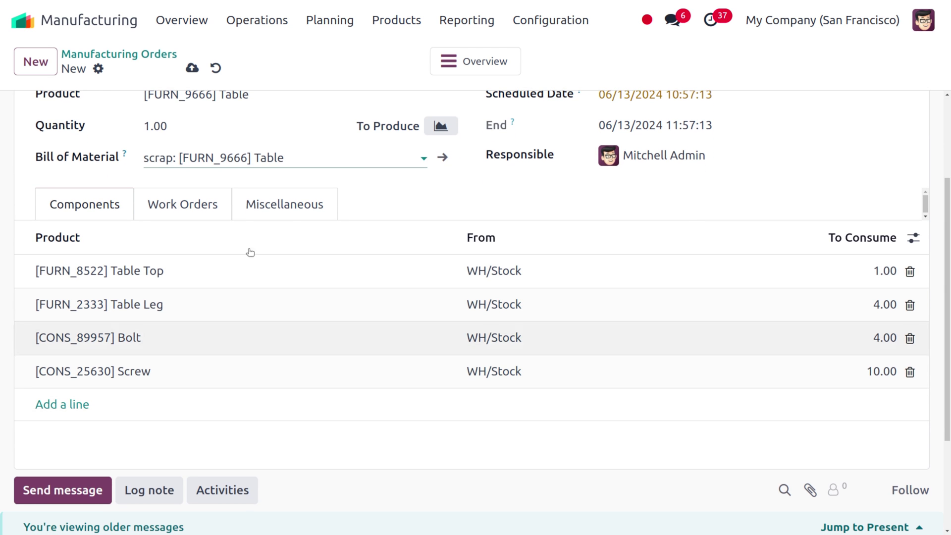
left_click(182, 201)
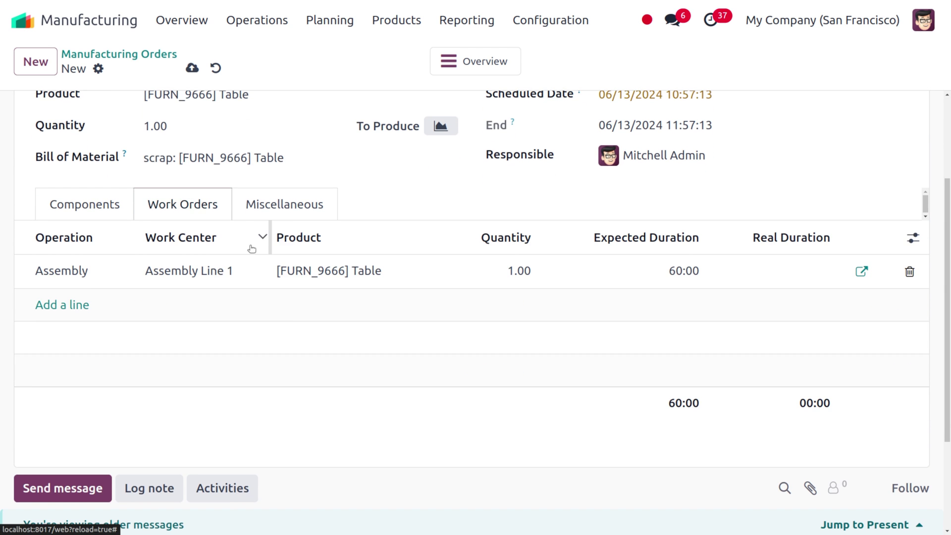
scroll(250, 248, "up", 3)
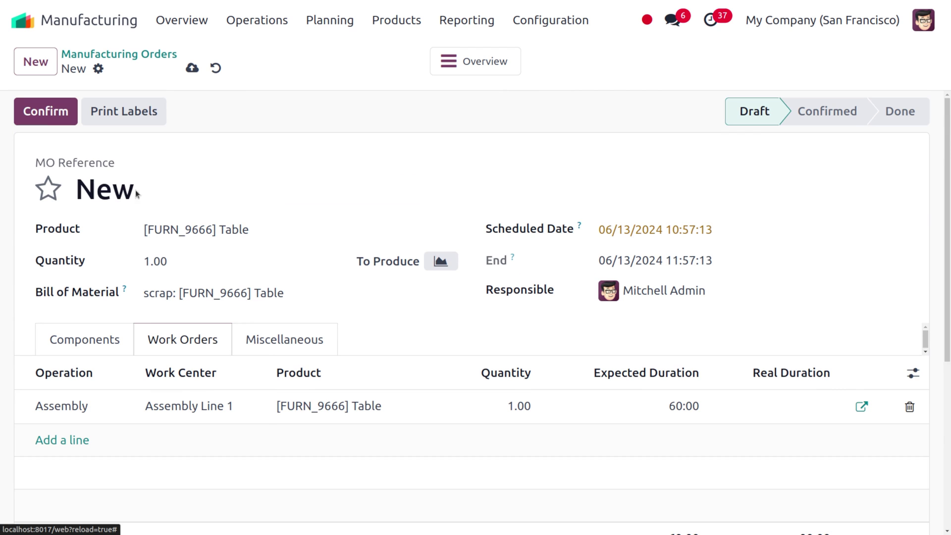
left_click(186, 75)
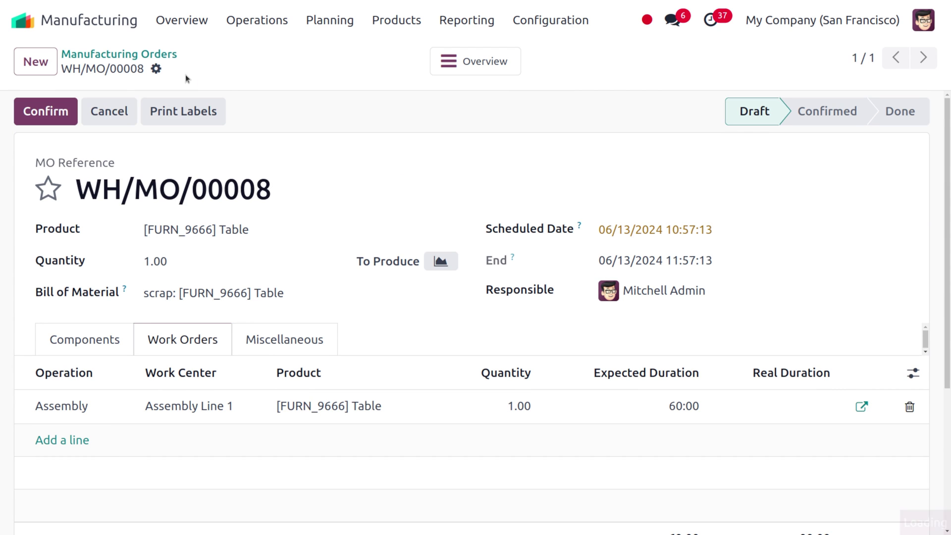
Confirm WH/MO/00008 and plan it, scheduling the work from 14:30 to 15:30.
left_click(48, 116)
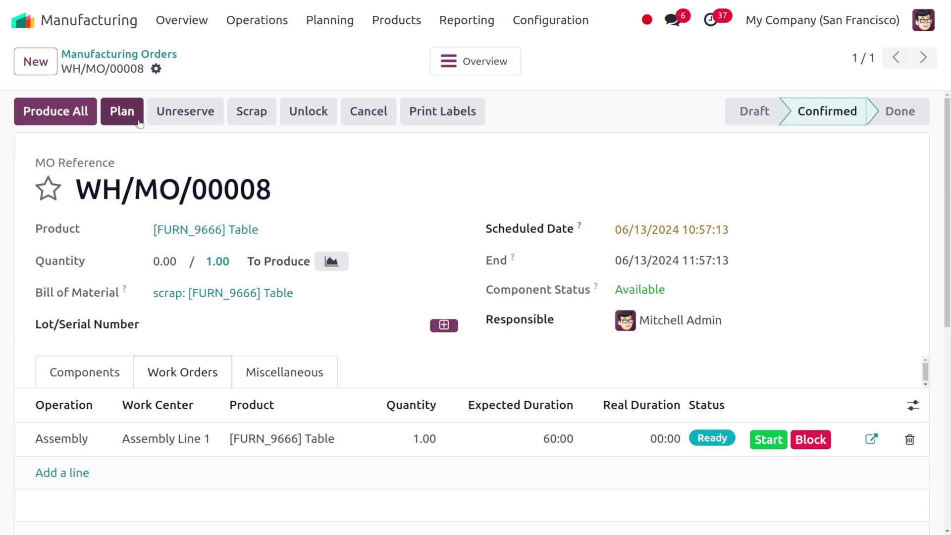
left_click(140, 123)
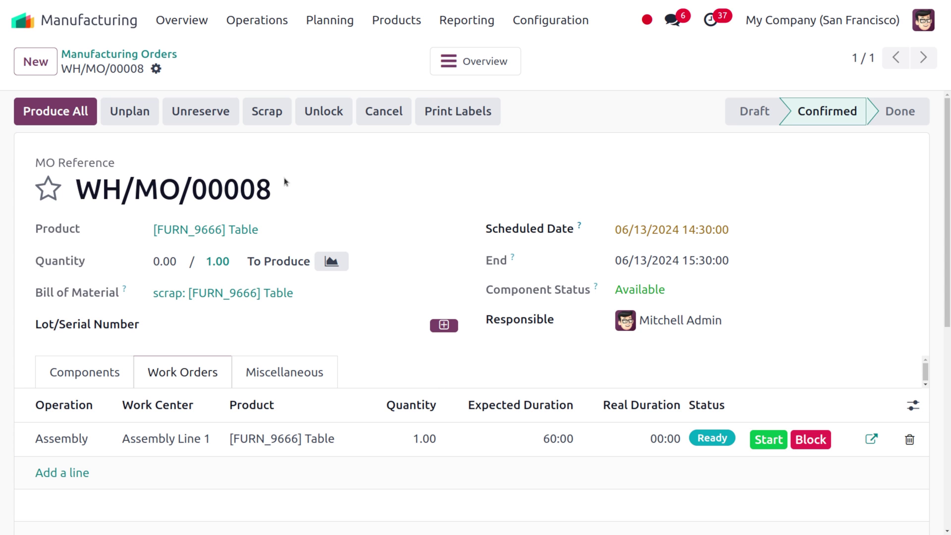
Scrap 1.00 [FURN_2333] Table Leg from WH/Stock for the order, then view its scrap orders.
left_click(268, 112)
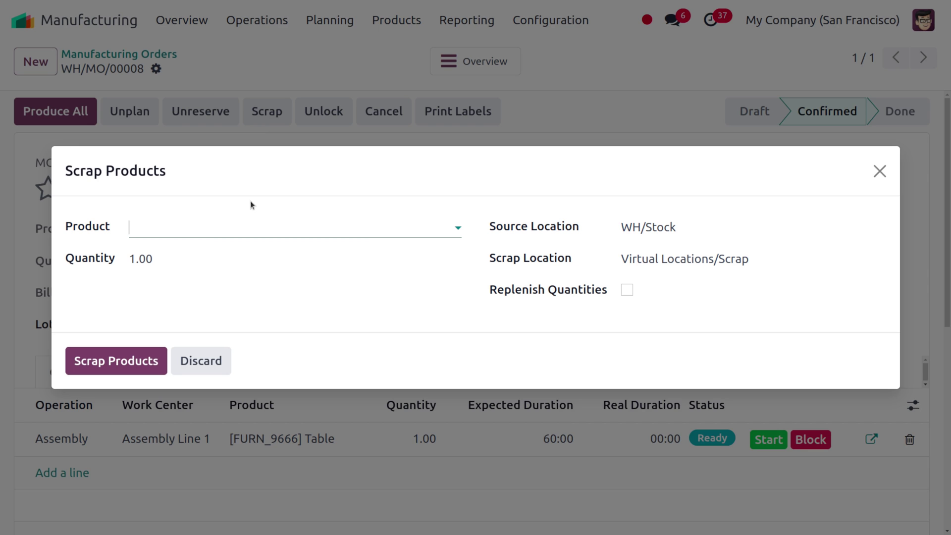
left_click(257, 231)
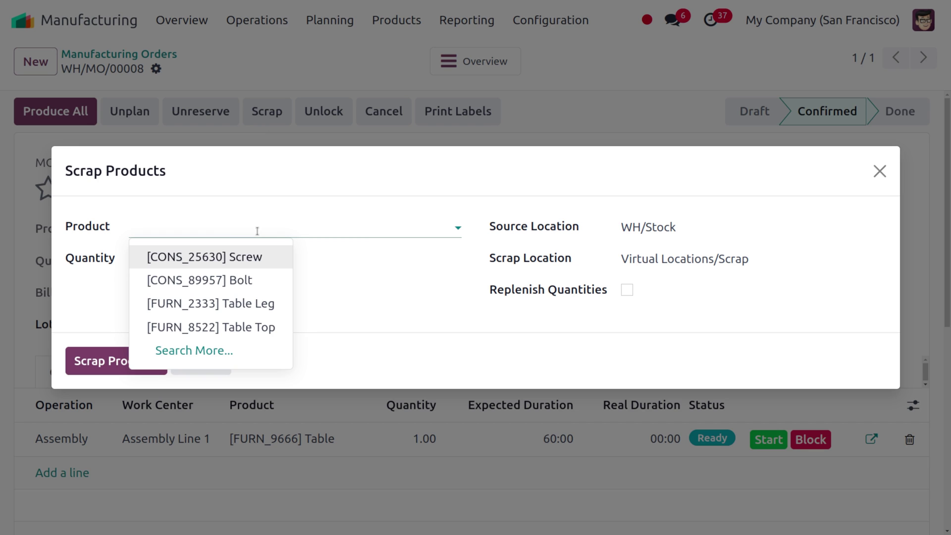
left_click(270, 305)
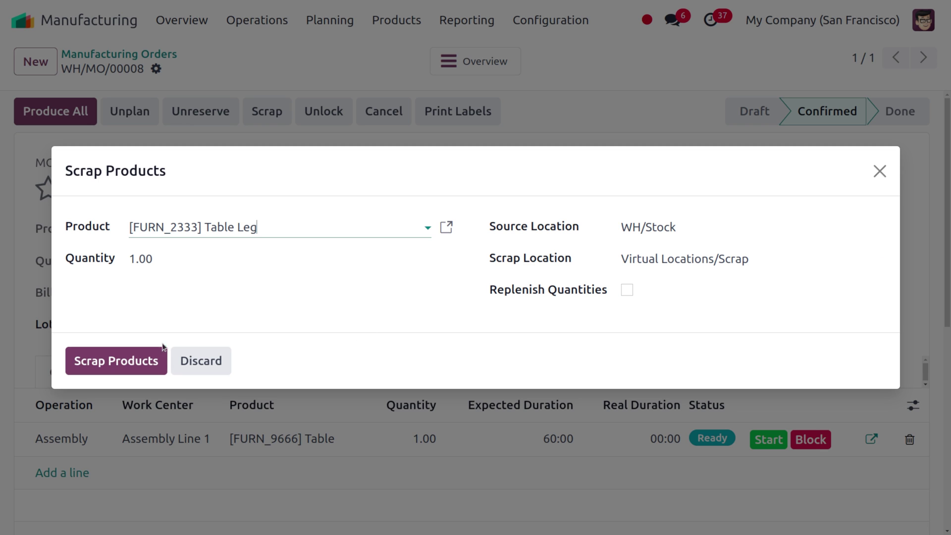
left_click(133, 361)
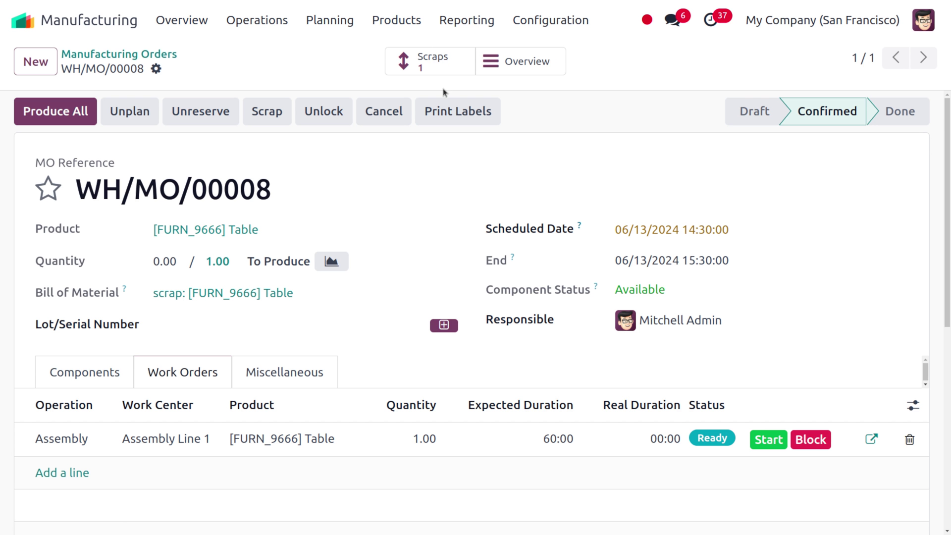
left_click(445, 61)
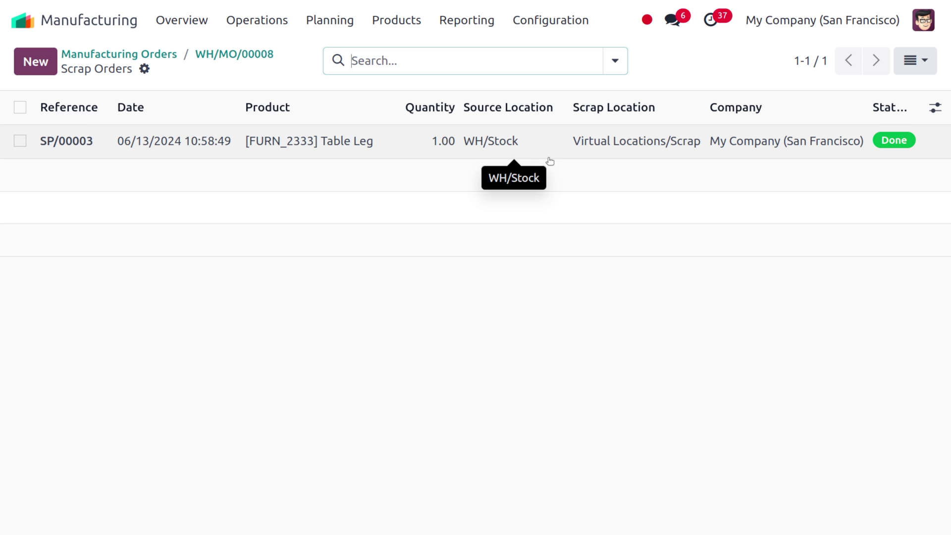
Return from scrap SP/00003 to WH/MO/00008 and start its Assembly work order.
left_click(206, 60)
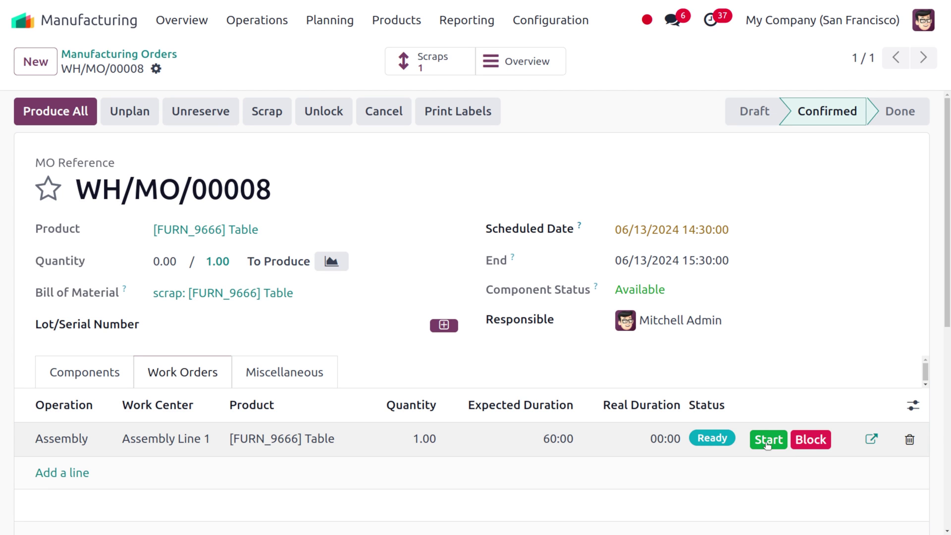
left_click(767, 441)
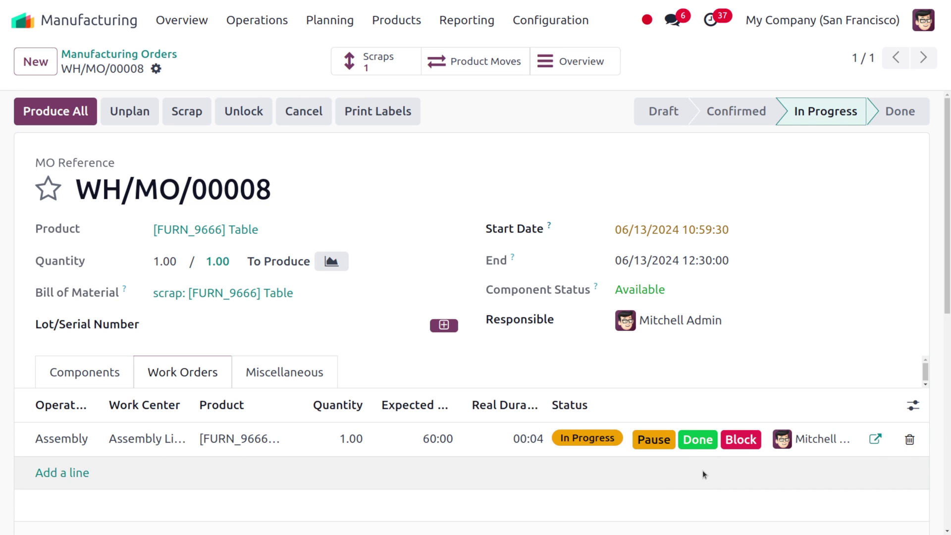
left_click(698, 440)
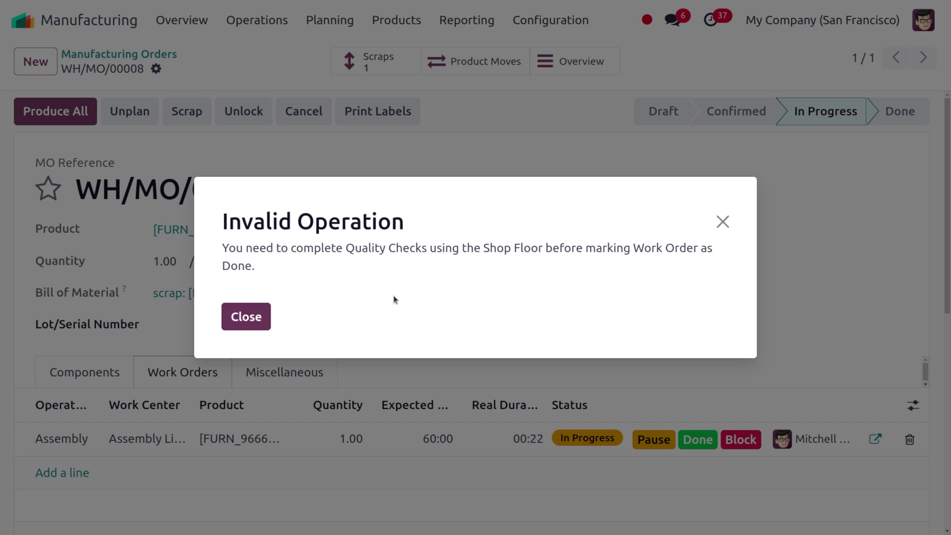
left_click(231, 317)
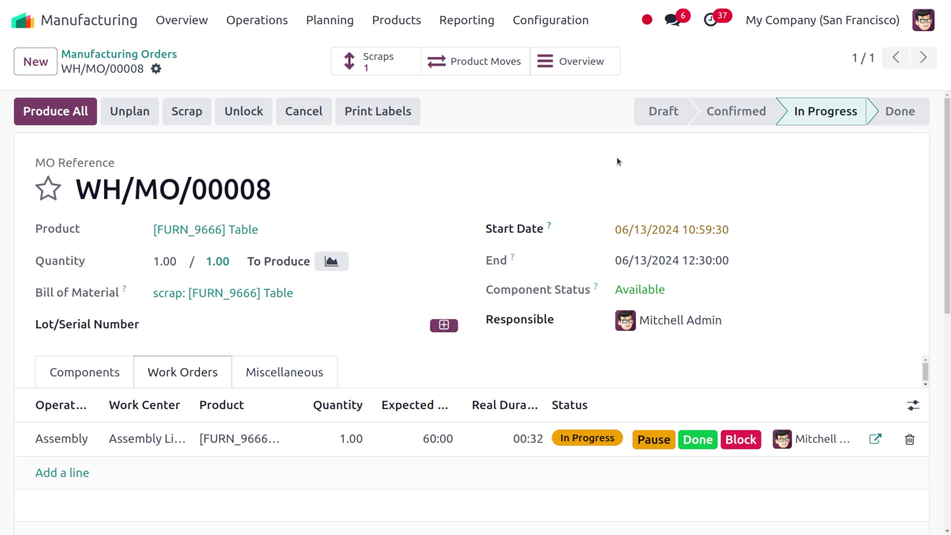
left_click(22, 24)
Open Shop Floor, enter WH/MO/00008's Assembly Line 1 steps and review the worksheet.
type("sh")
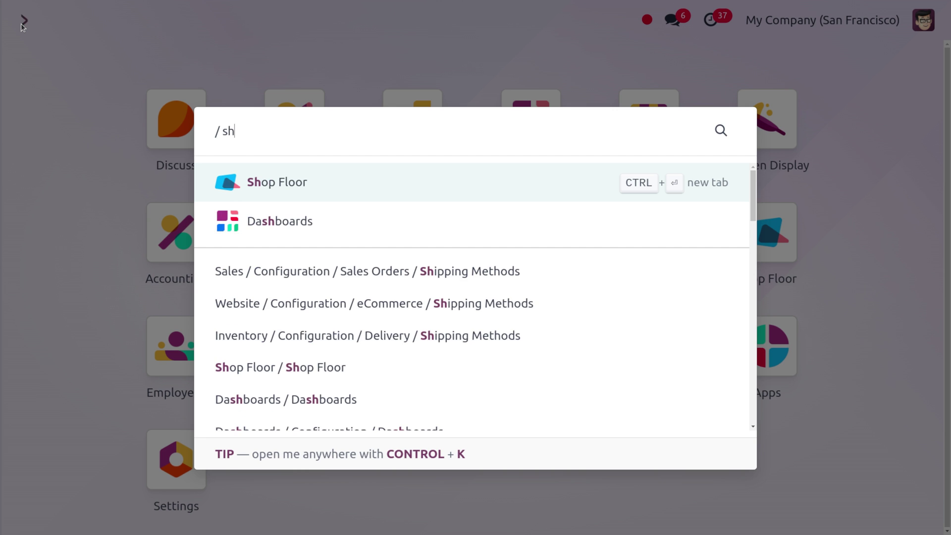
key("Return")
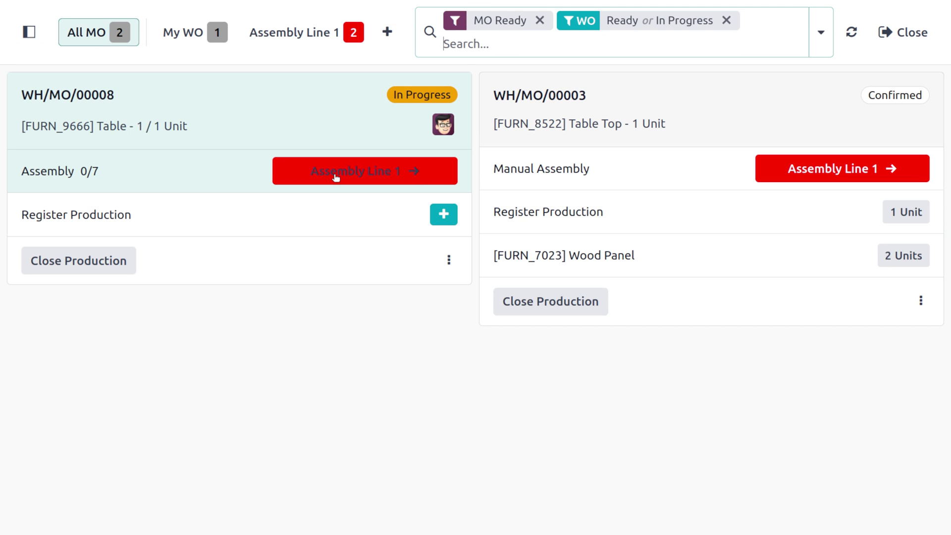
left_click(423, 180)
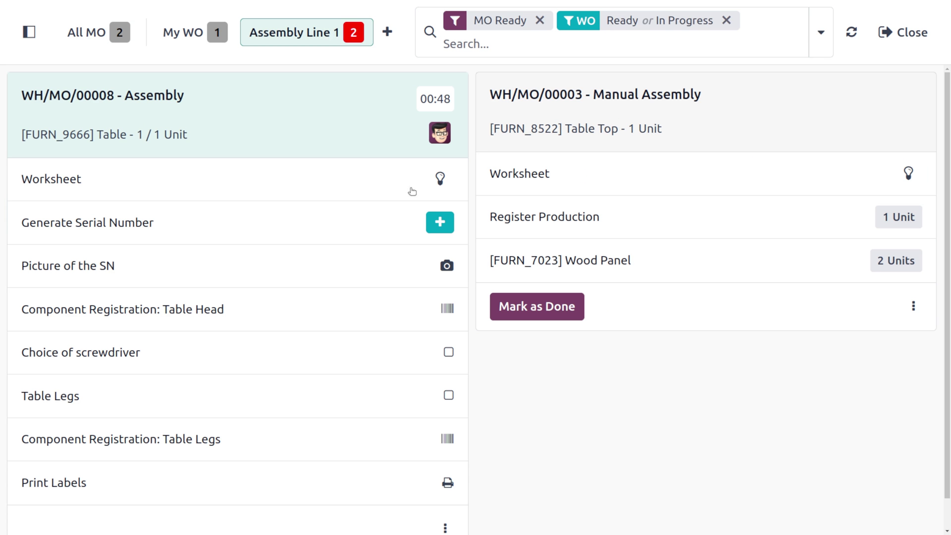
left_click(439, 178)
scroll(319, 334, "down", 20)
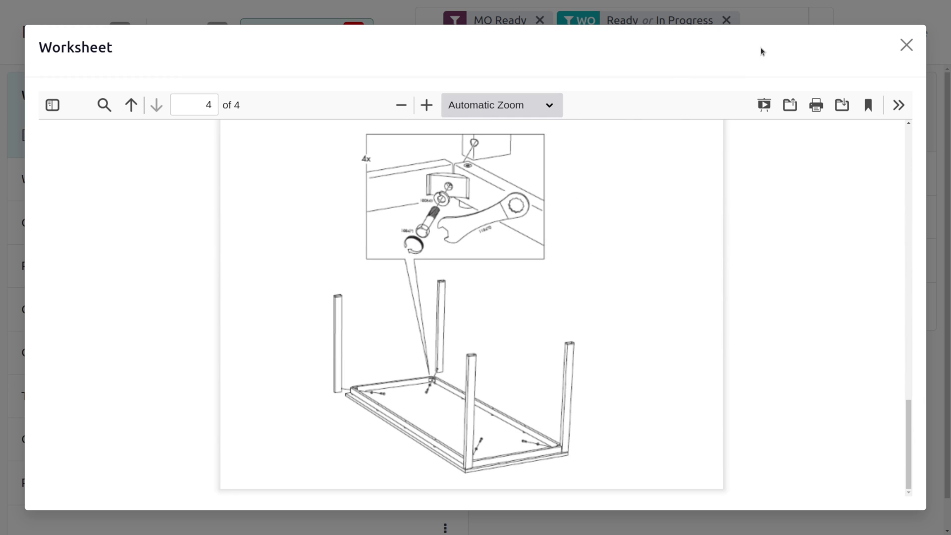
left_click(906, 45)
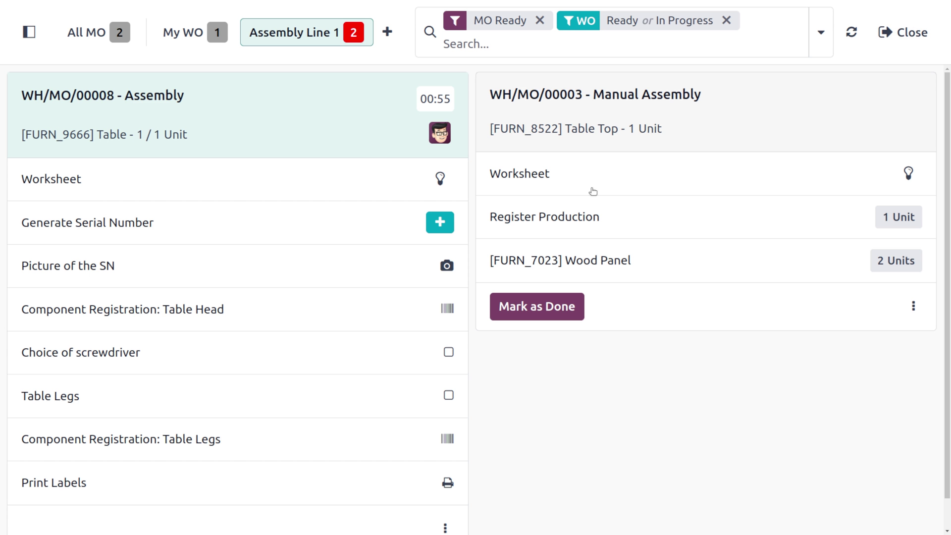
Generate serial number 0000002 and attach table.jpeg as the serial-number picture.
left_click(441, 224)
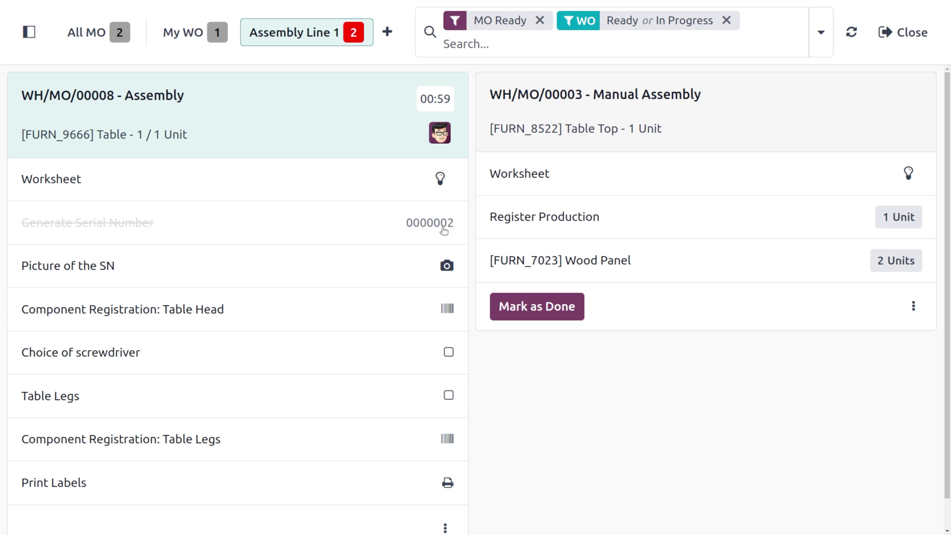
left_click(446, 267)
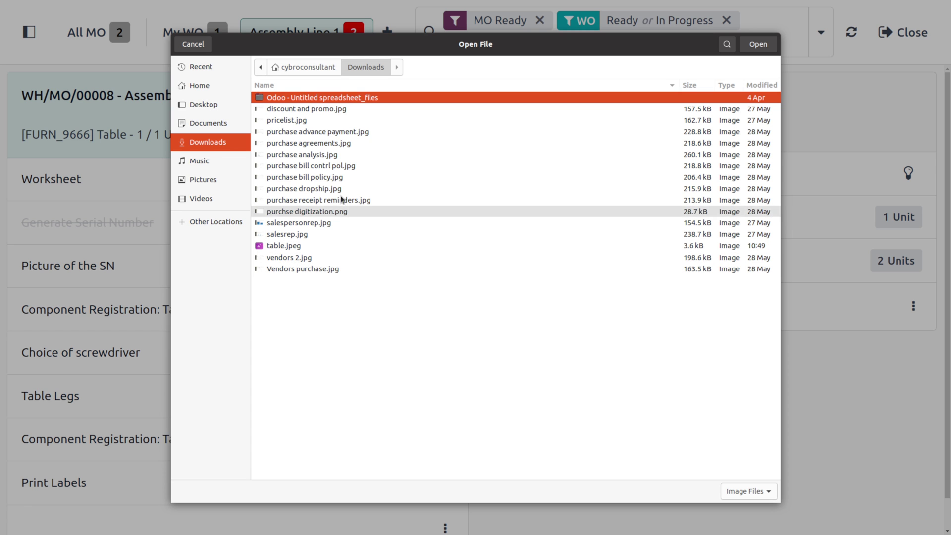
left_click(335, 244)
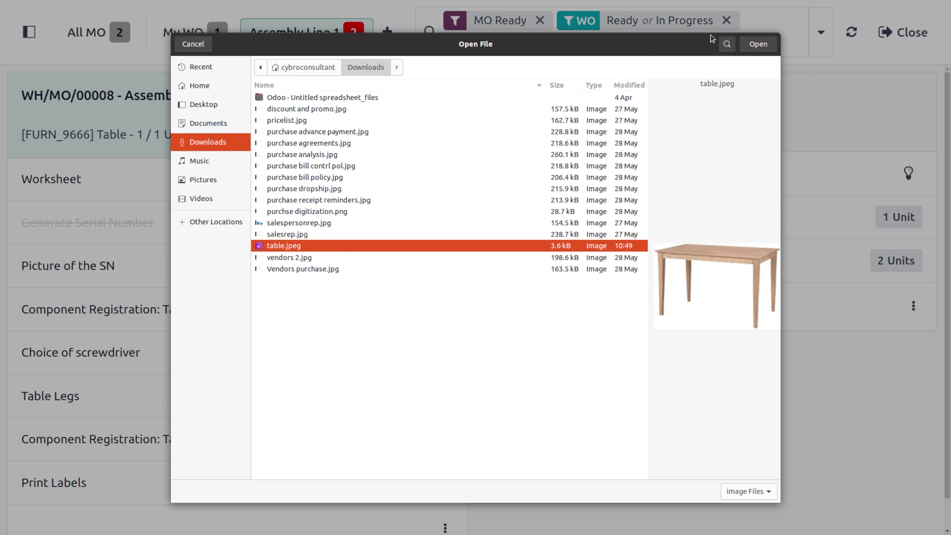
left_click(759, 43)
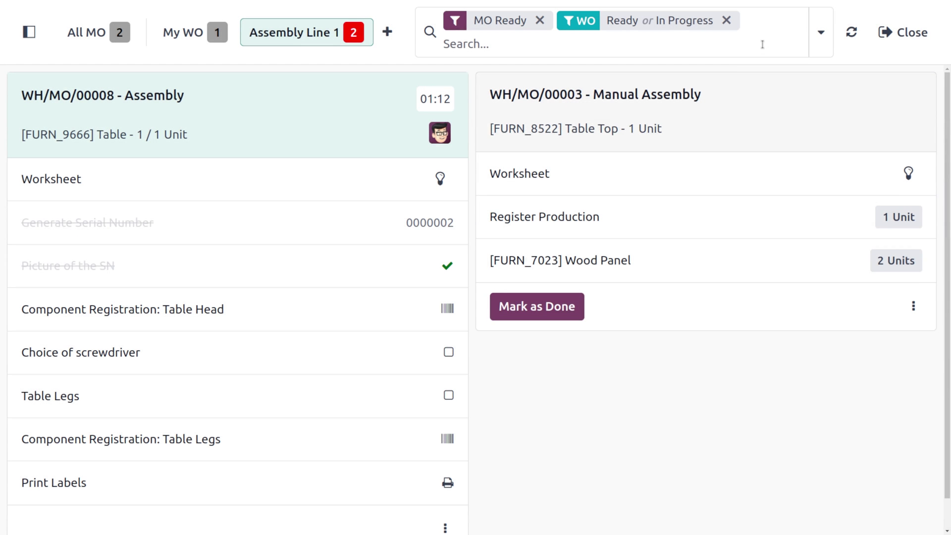
Pass the Table Head registration, screwdriver, Table Legs and leg registration checks, dismissing Print Labels.
left_click(447, 317)
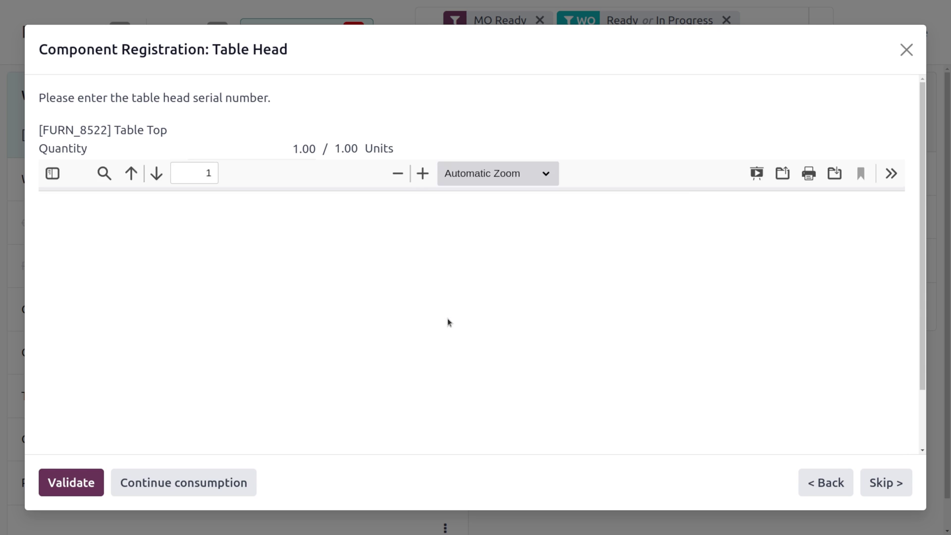
left_click(82, 493)
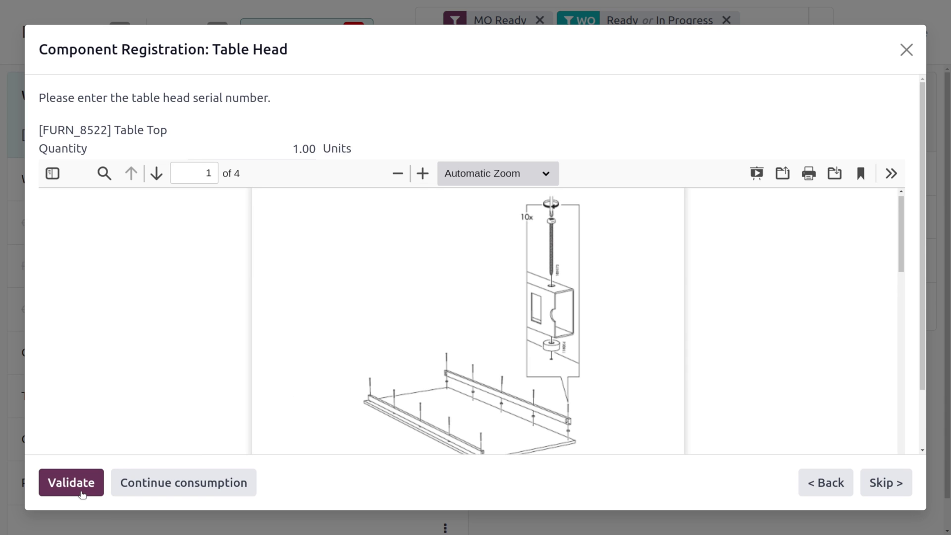
left_click(73, 491)
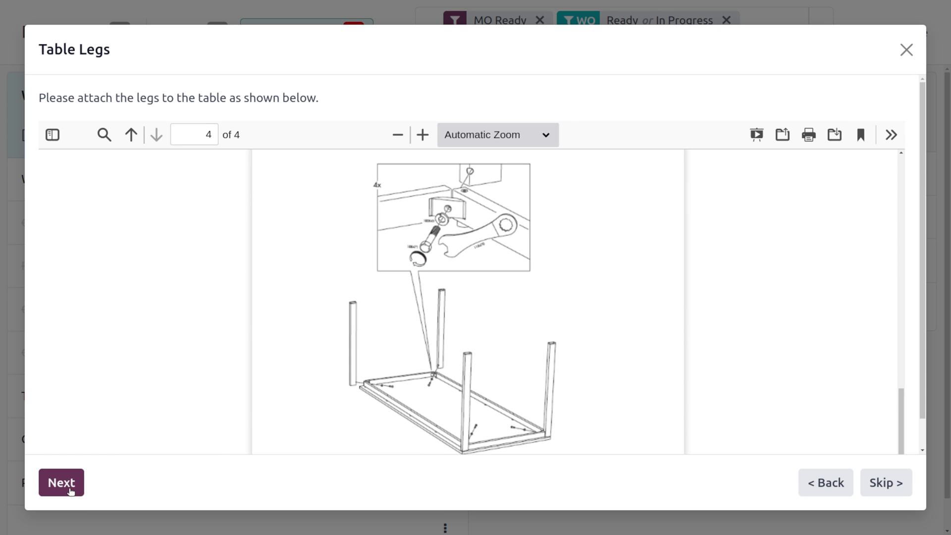
left_click(70, 492)
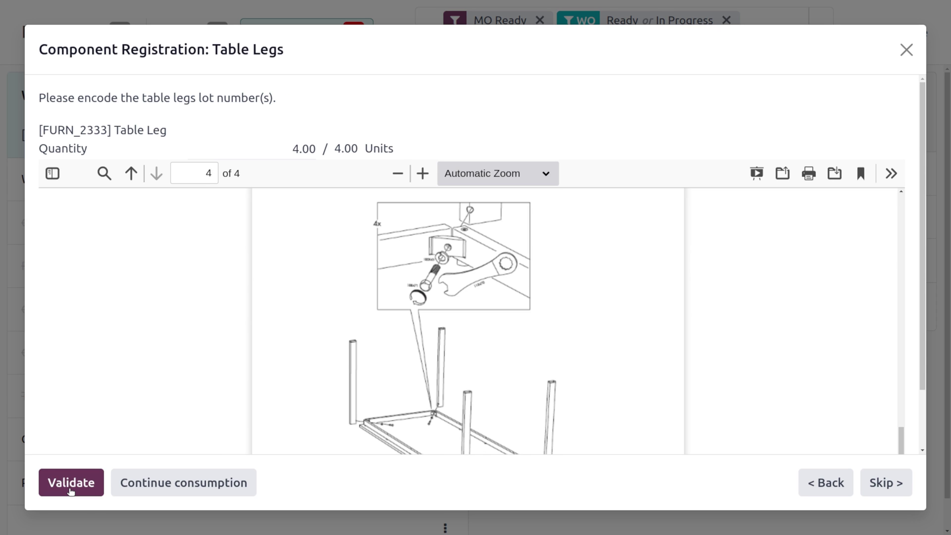
left_click(96, 492)
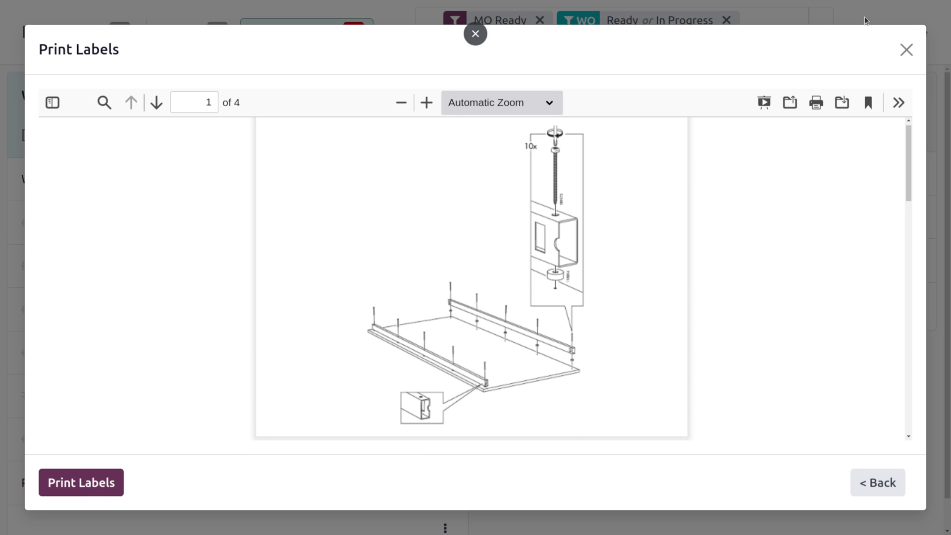
left_click(905, 50)
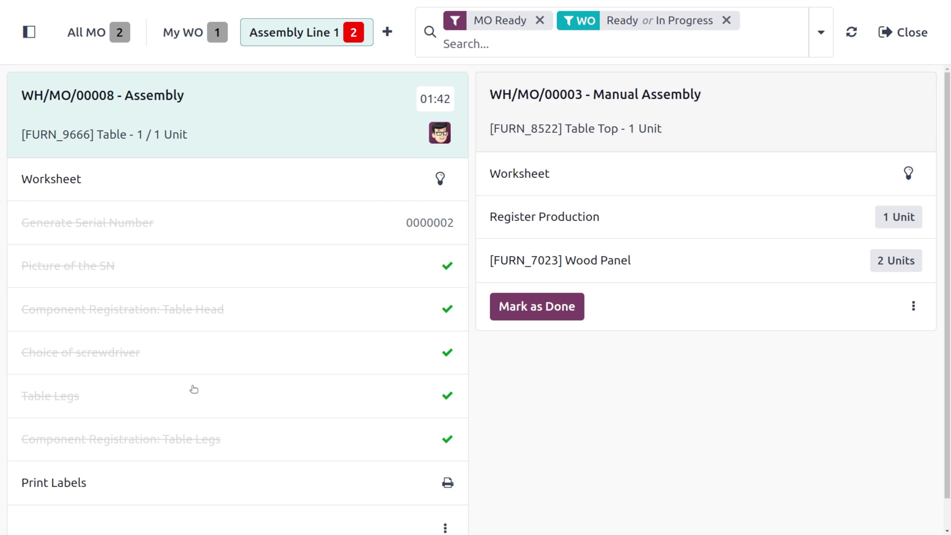
scroll(194, 389, "down", 1)
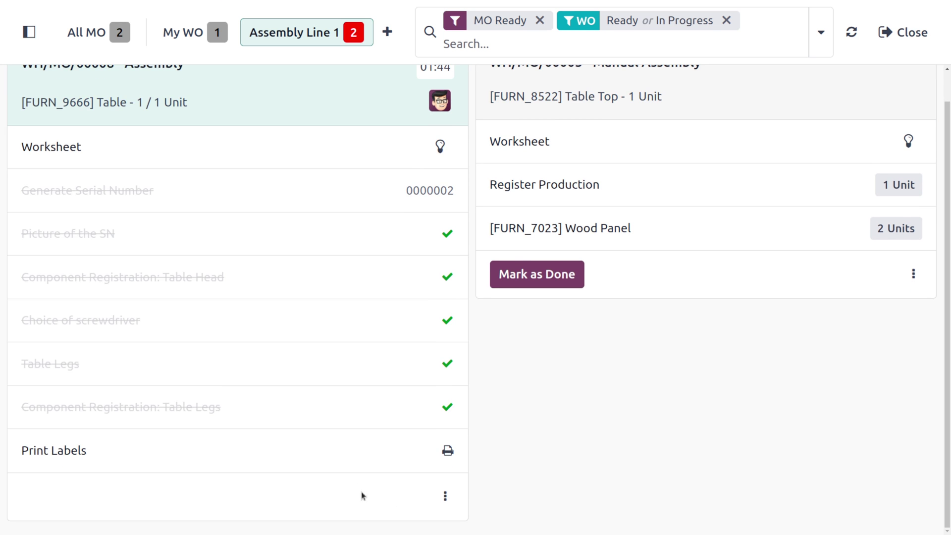
left_click(445, 496)
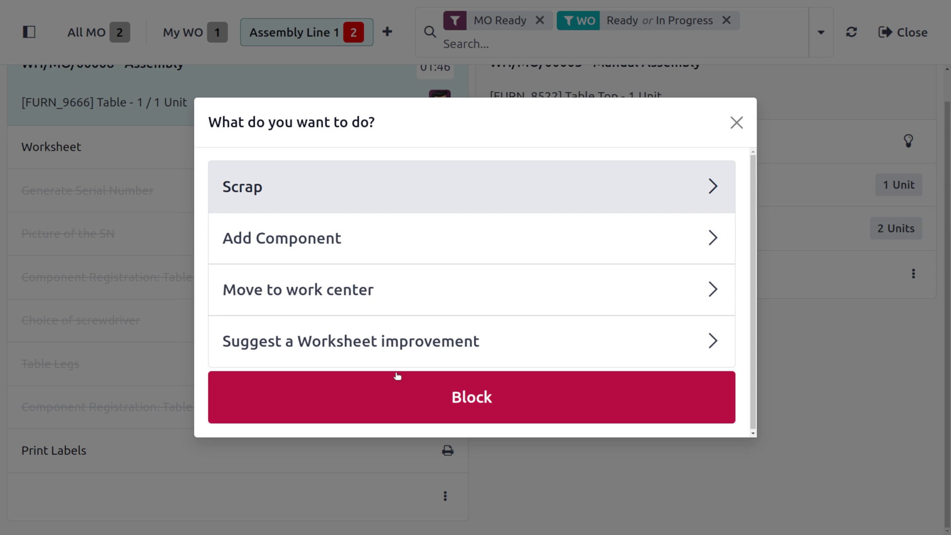
left_click(713, 185)
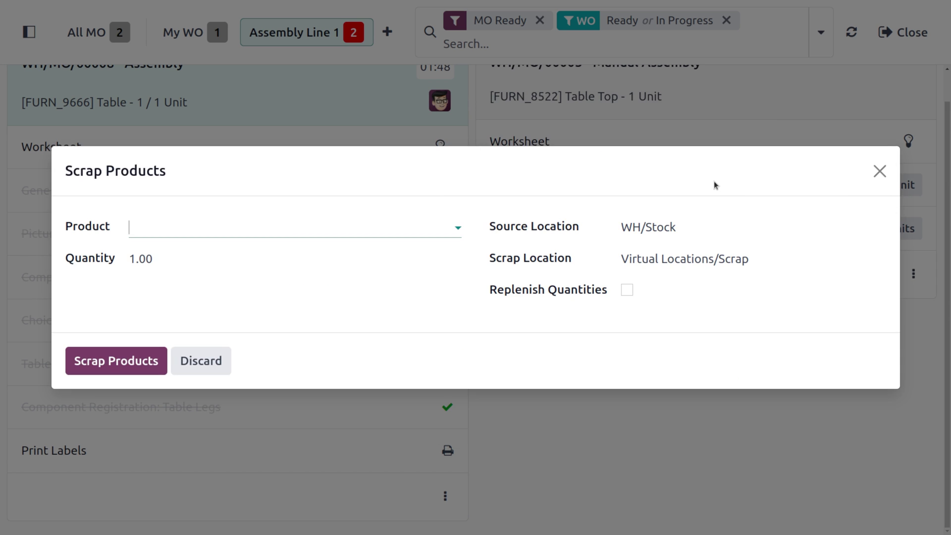
left_click(279, 230)
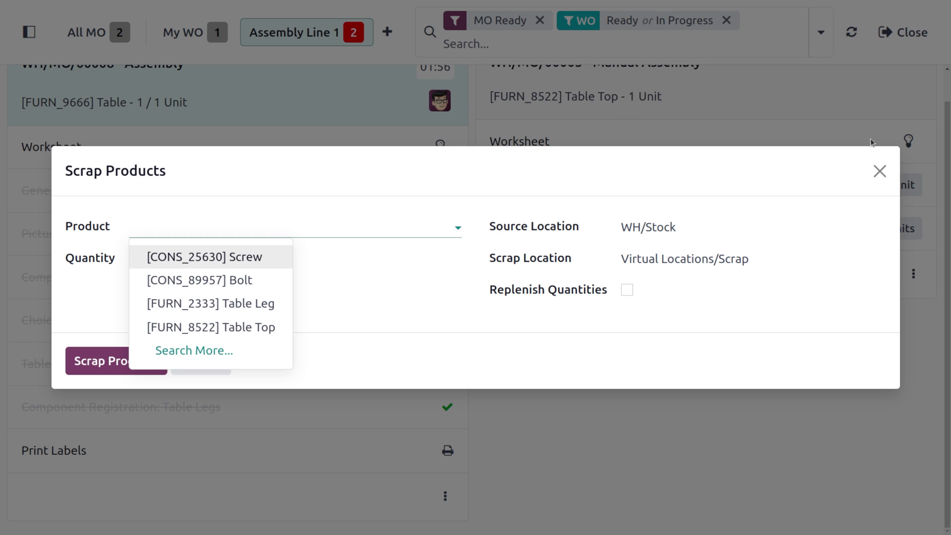
left_click(879, 171)
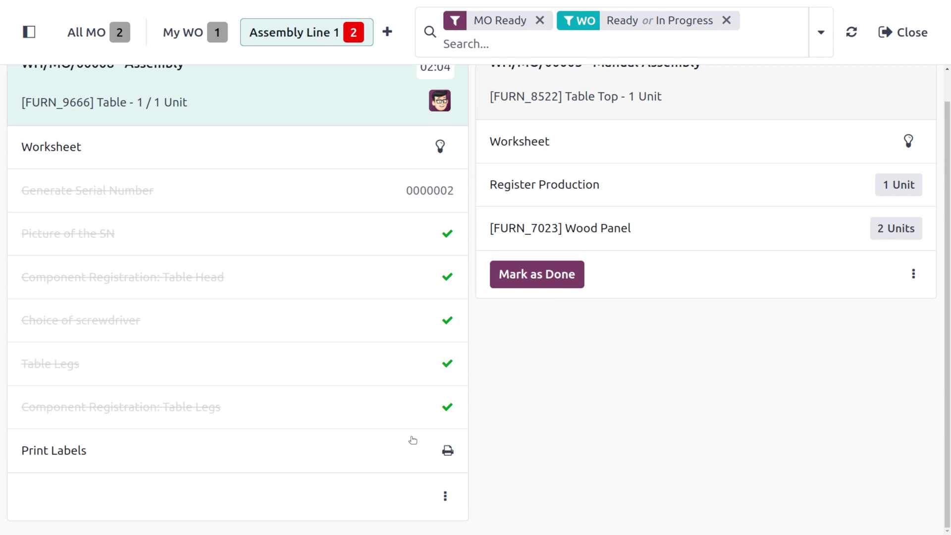
left_click(445, 493)
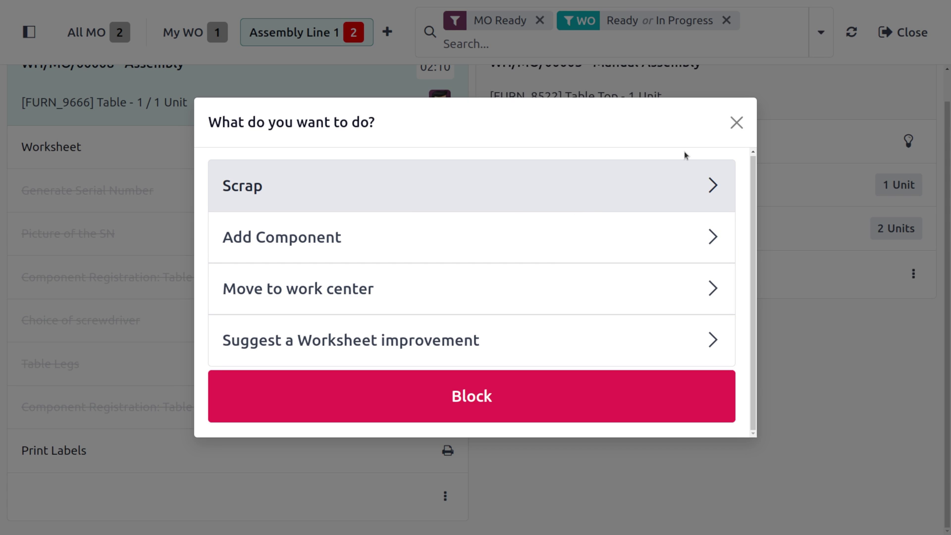
left_click(736, 122)
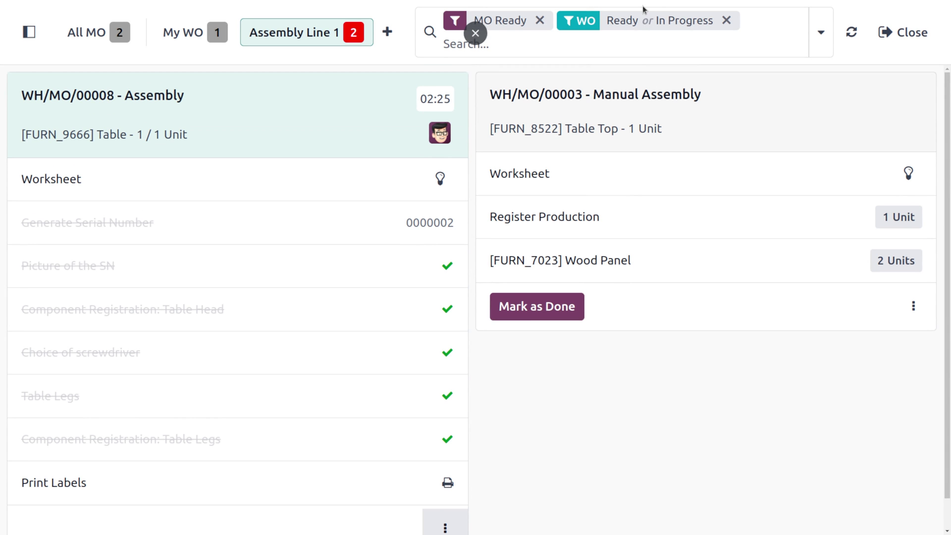
Leave Shop Floor and open WH/MO/00008 from the unfiltered Manufacturing Orders list.
left_click(903, 34)
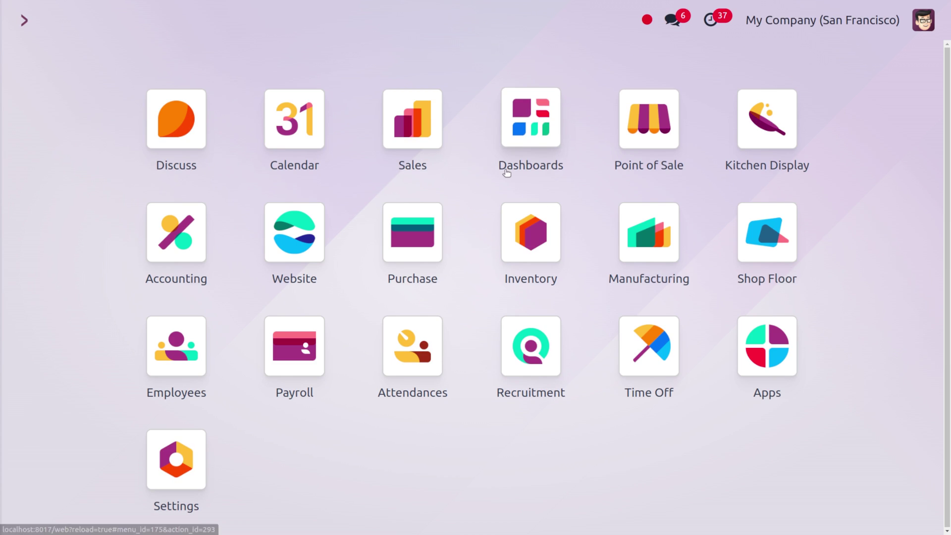
type("ma")
left_click(506, 172)
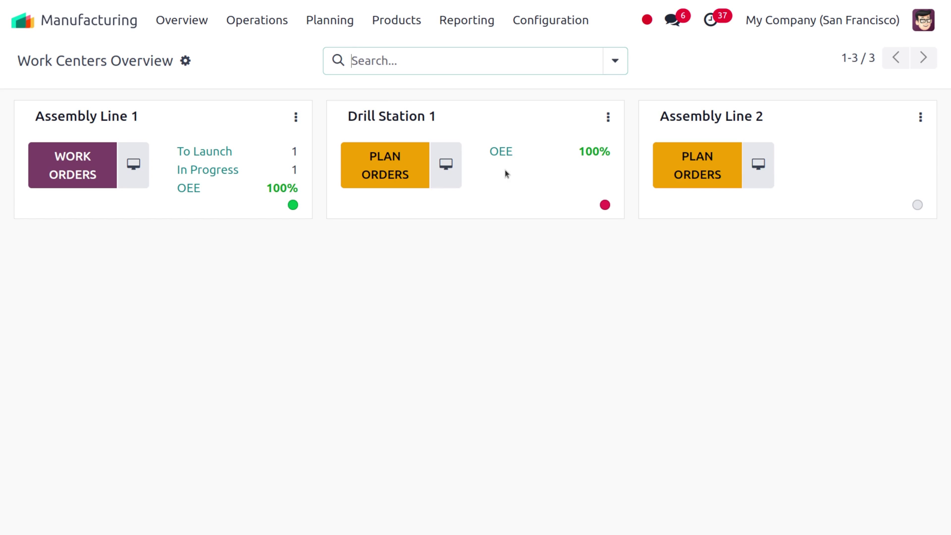
left_click(244, 15)
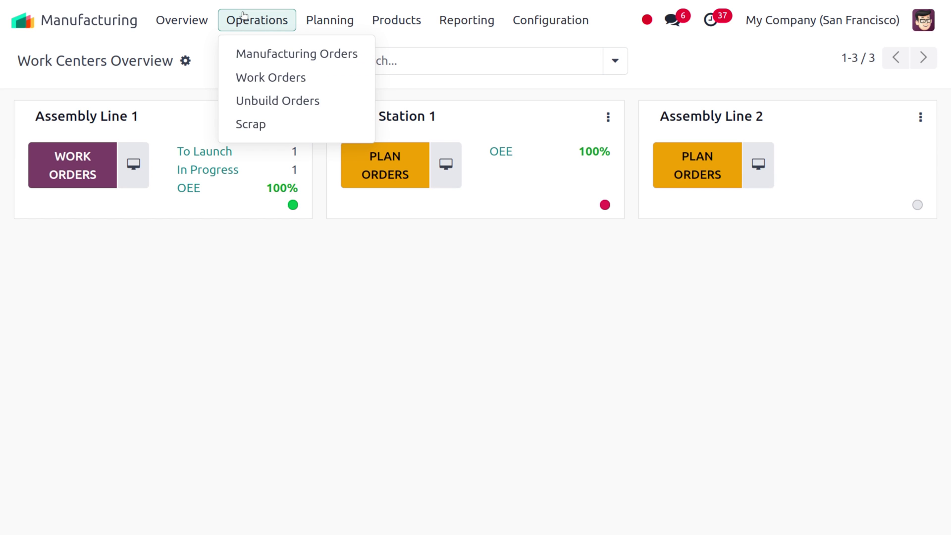
left_click(296, 53)
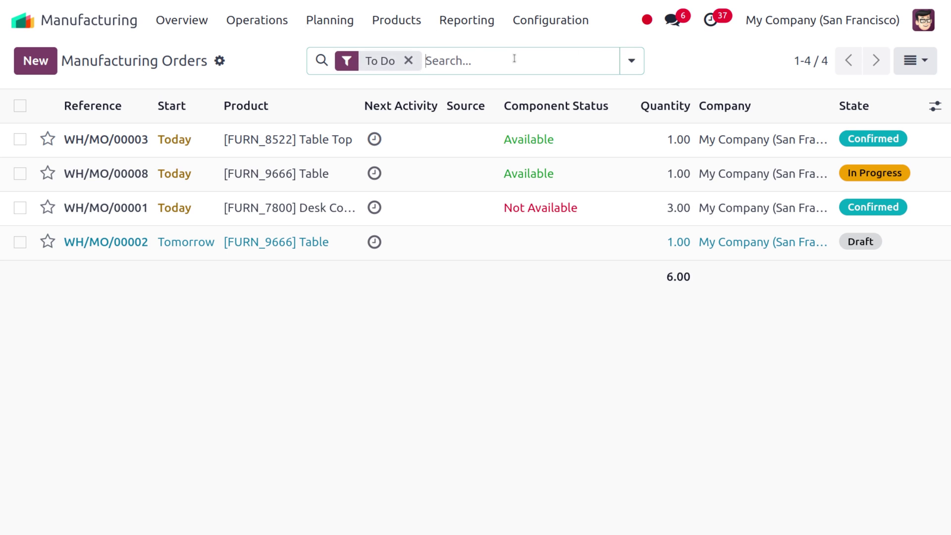
left_click(409, 61)
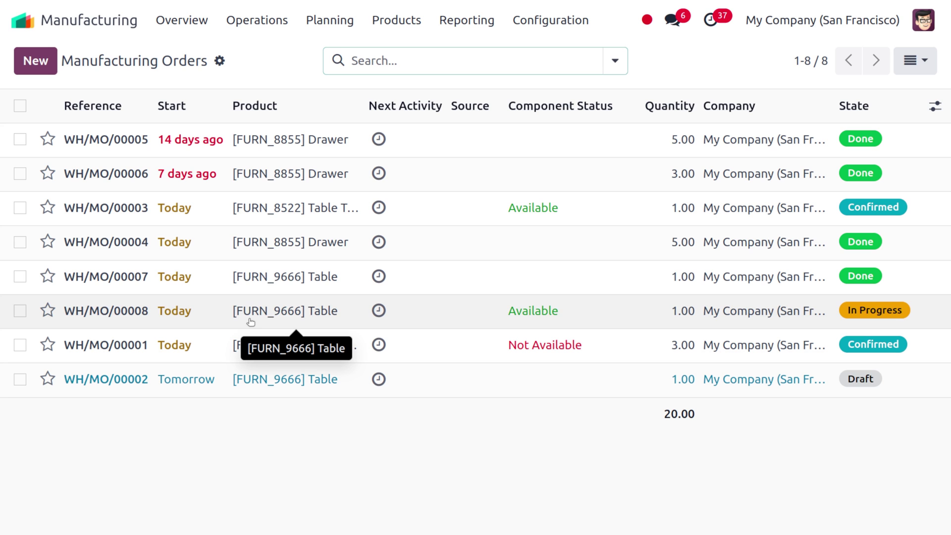
left_click(250, 322)
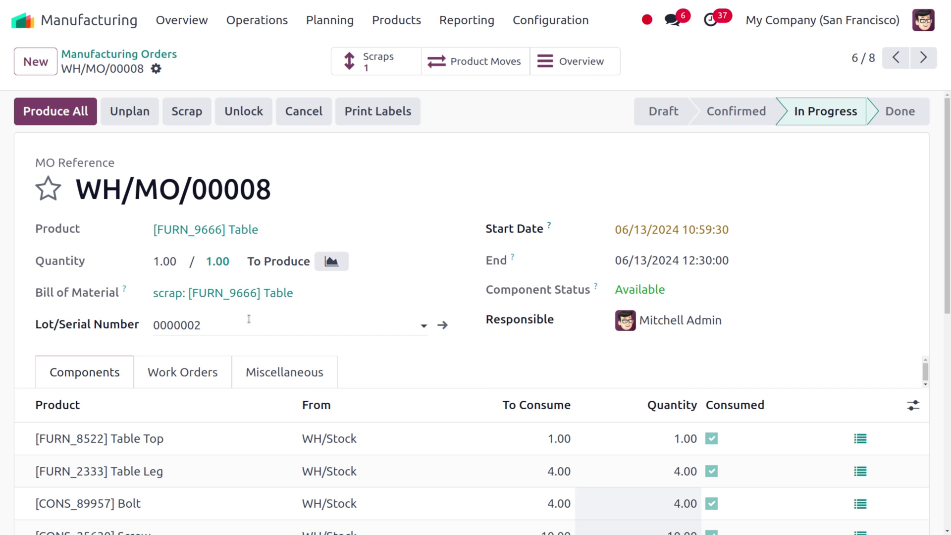
Try marking its Assembly work order Done and dismiss the quality checks error.
left_click(176, 373)
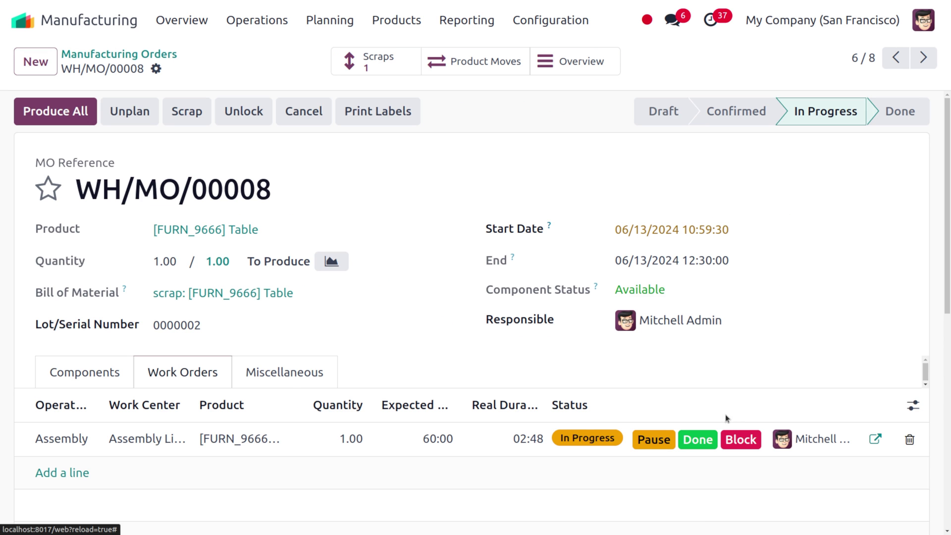
left_click(706, 442)
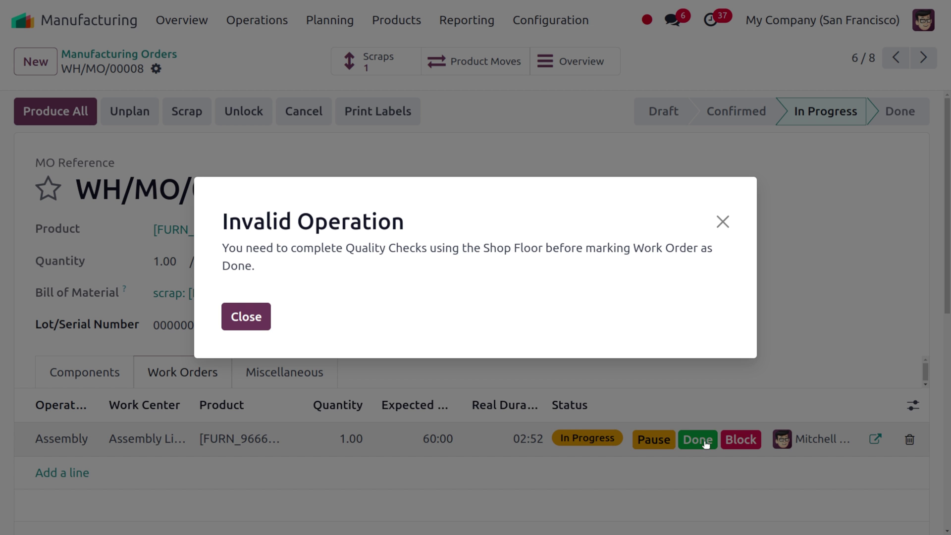
left_click(258, 321)
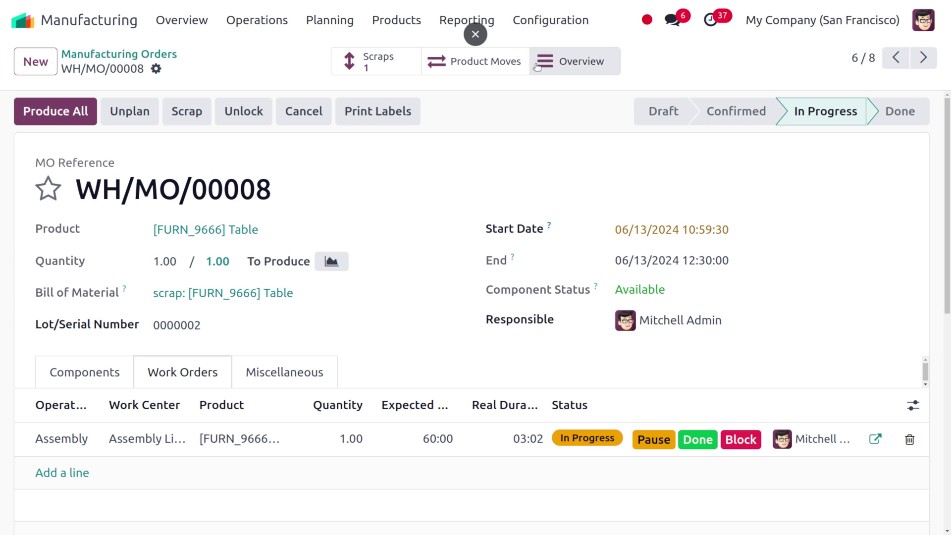
In Shop Floor, attempt to close WH/MO/00008's production, then open its Assembly Line 1 work order.
left_click(30, 22)
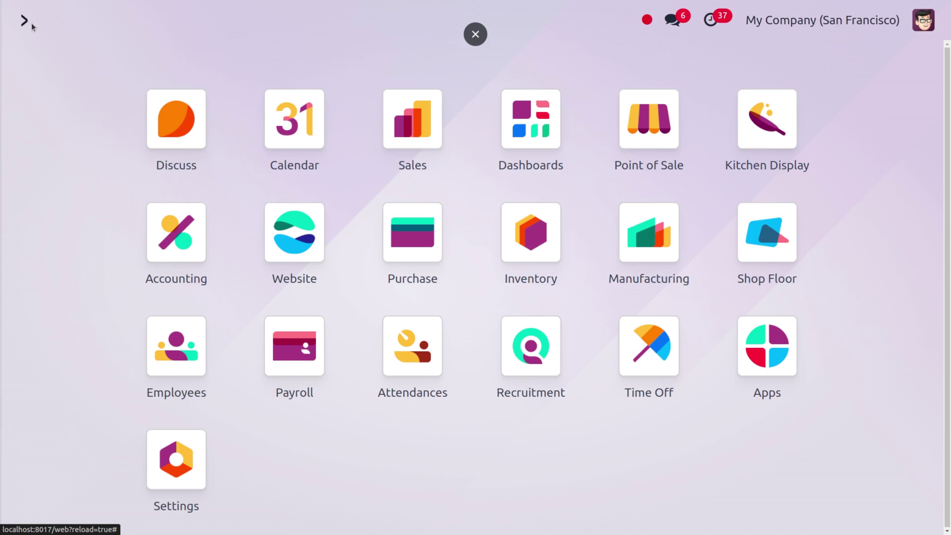
type("sh")
key("Return")
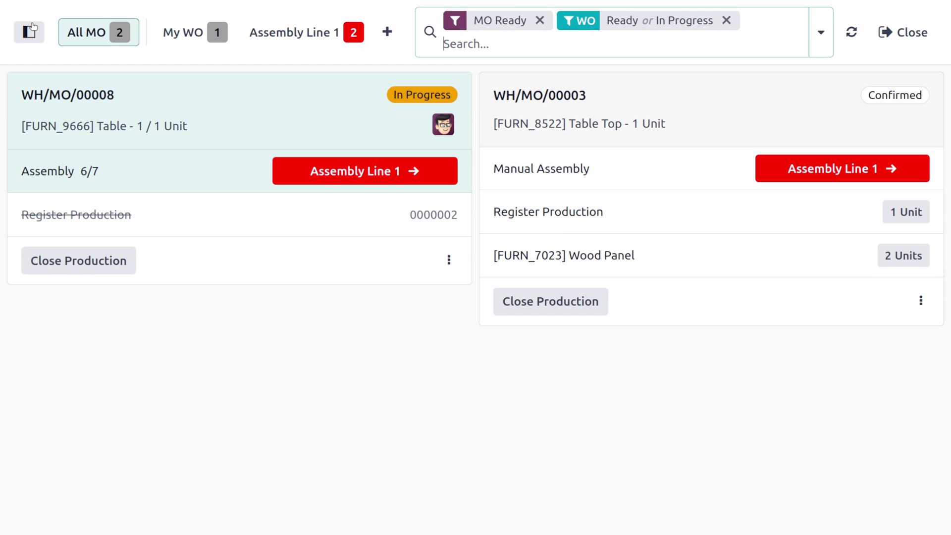
left_click(114, 265)
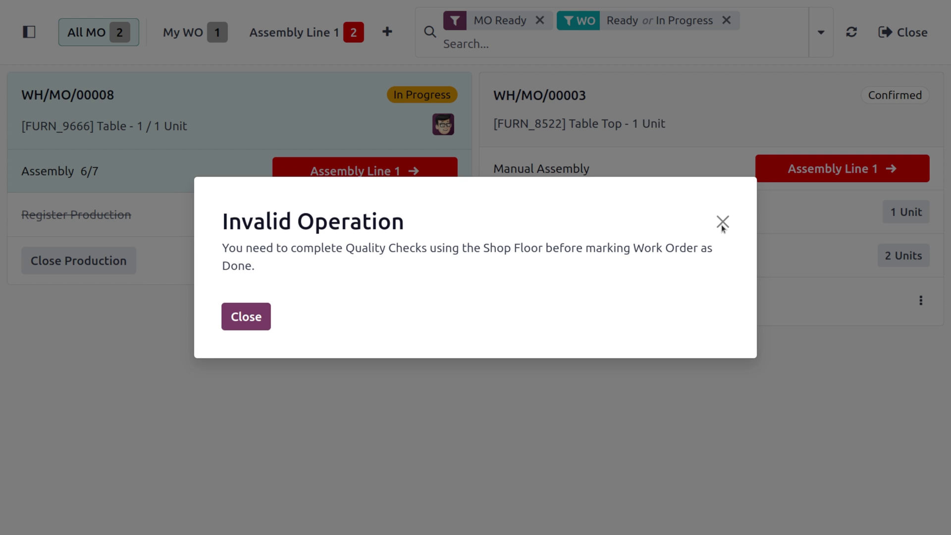
left_click(239, 312)
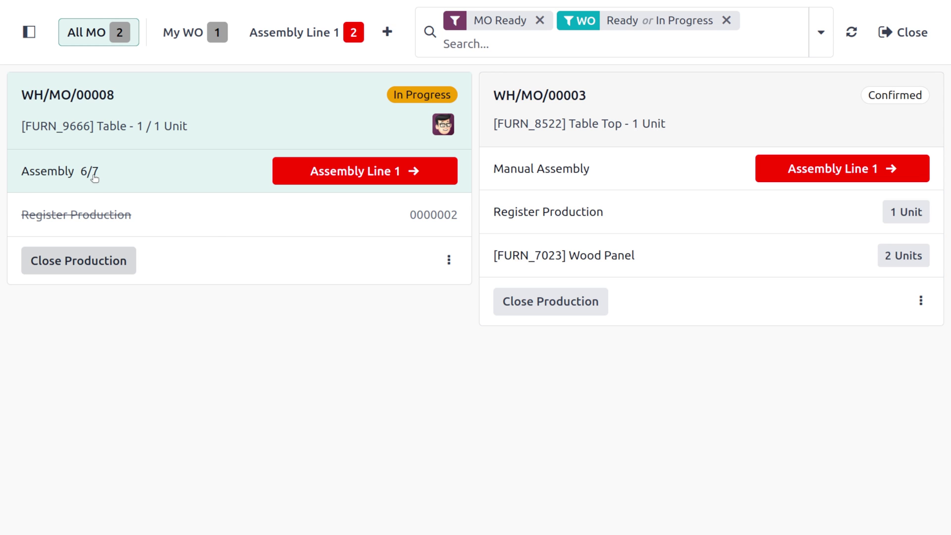
left_click(356, 166)
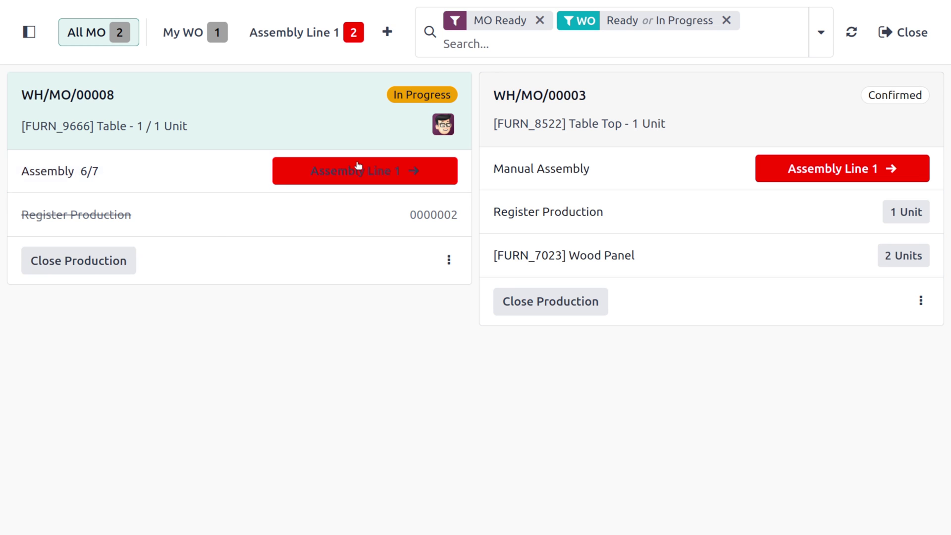
scroll(314, 297, "down", 1)
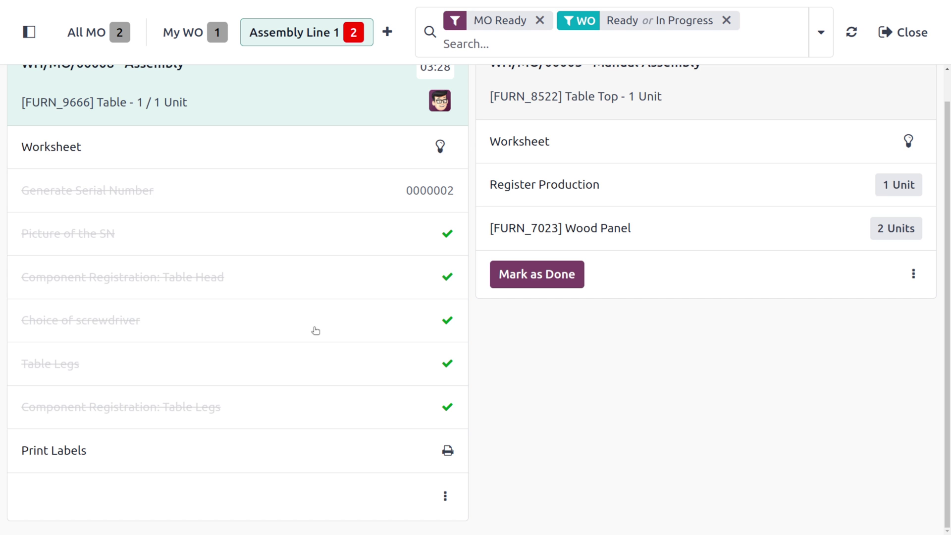
Save the serial-number label PDF, mark the Assembly work order done and close production.
left_click(447, 450)
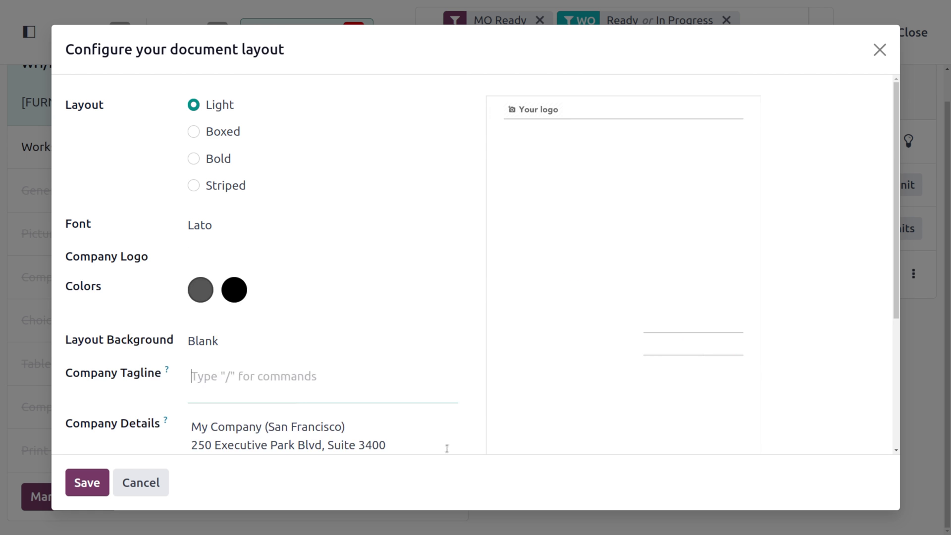
left_click(103, 476)
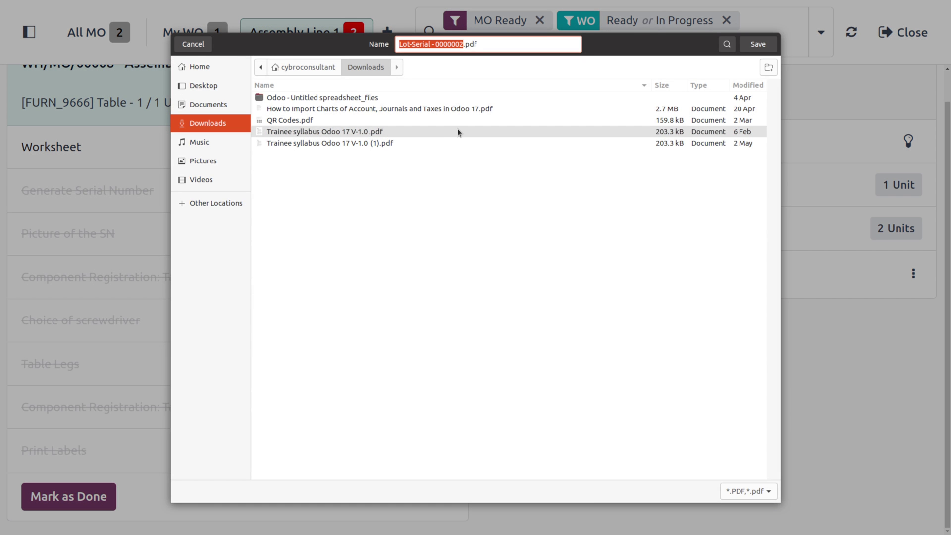
left_click(771, 49)
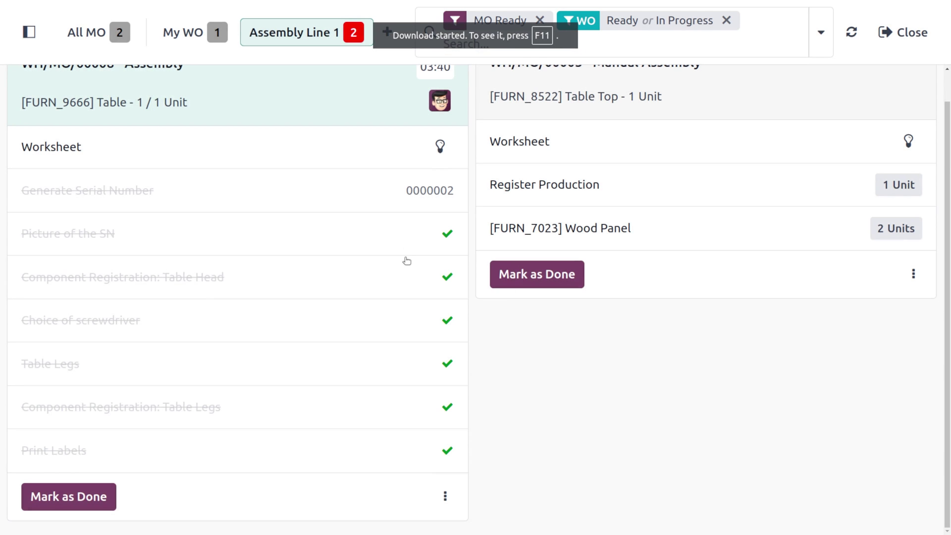
left_click(79, 495)
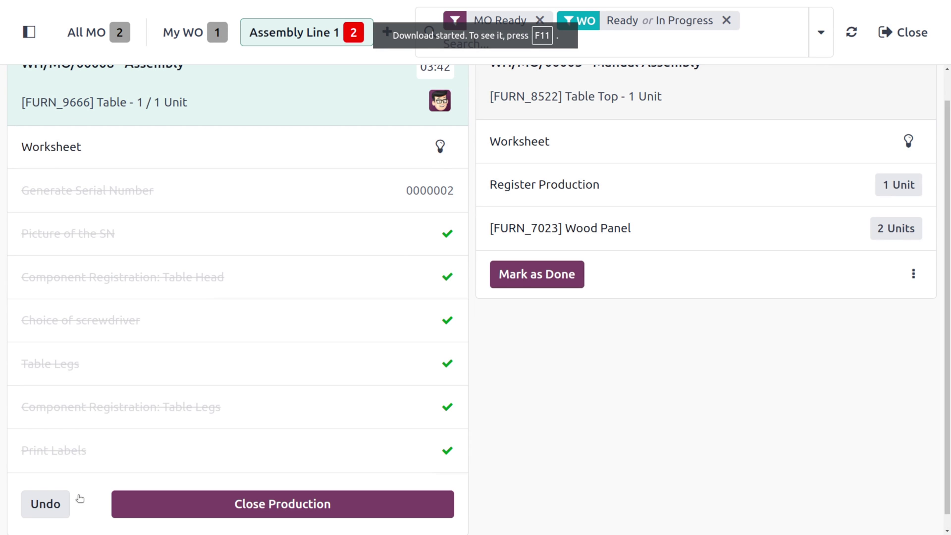
left_click(227, 508)
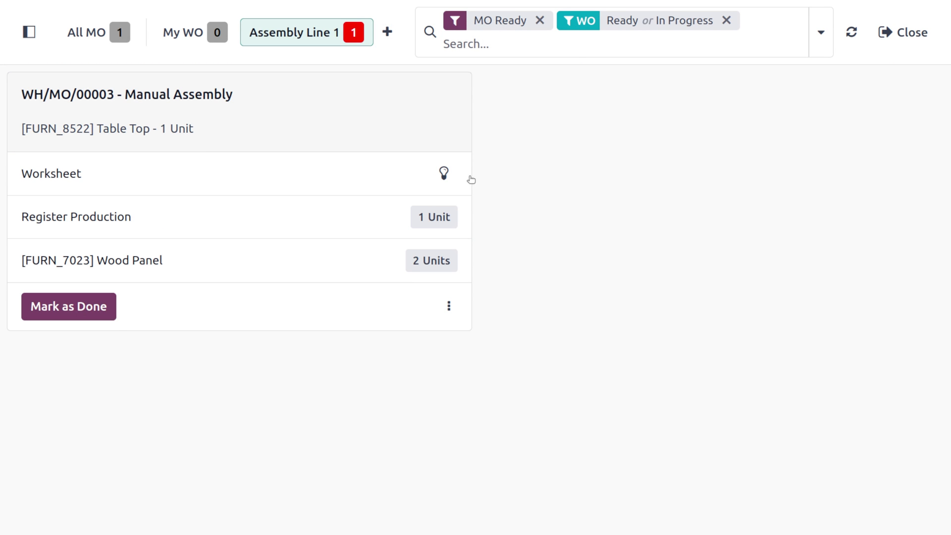
Open manufacturing order WH/MO/00008 from the full Manufacturing Orders list, without the To Do filter.
left_click(918, 34)
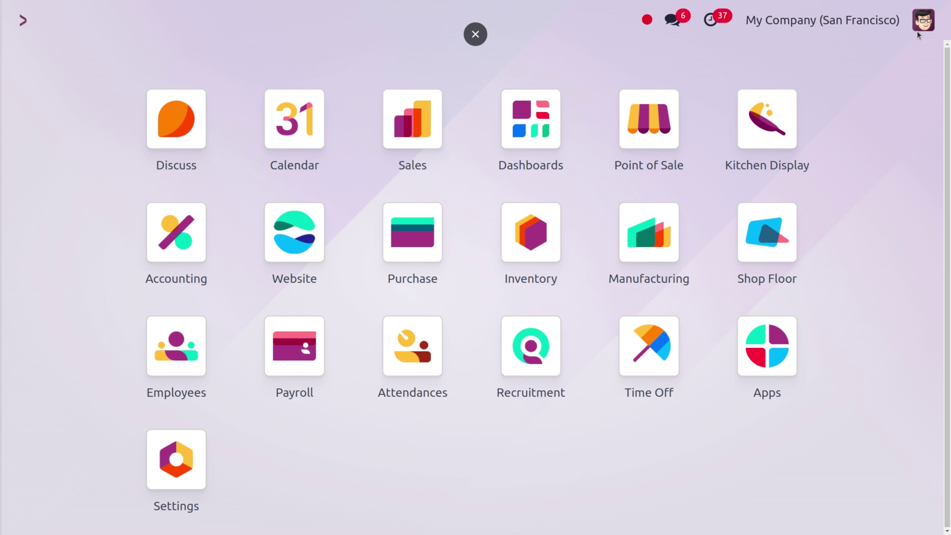
type("m")
key("Return")
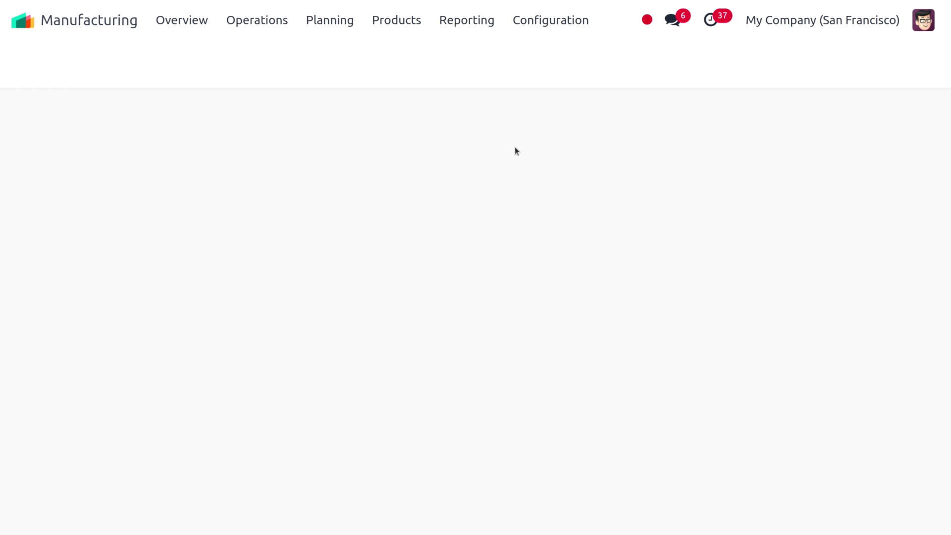
left_click(267, 15)
left_click(294, 51)
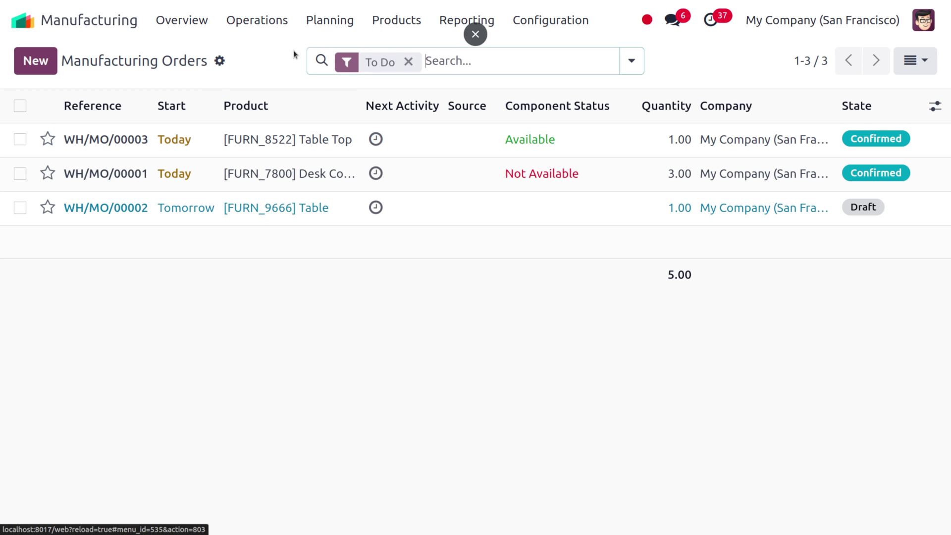
left_click(409, 60)
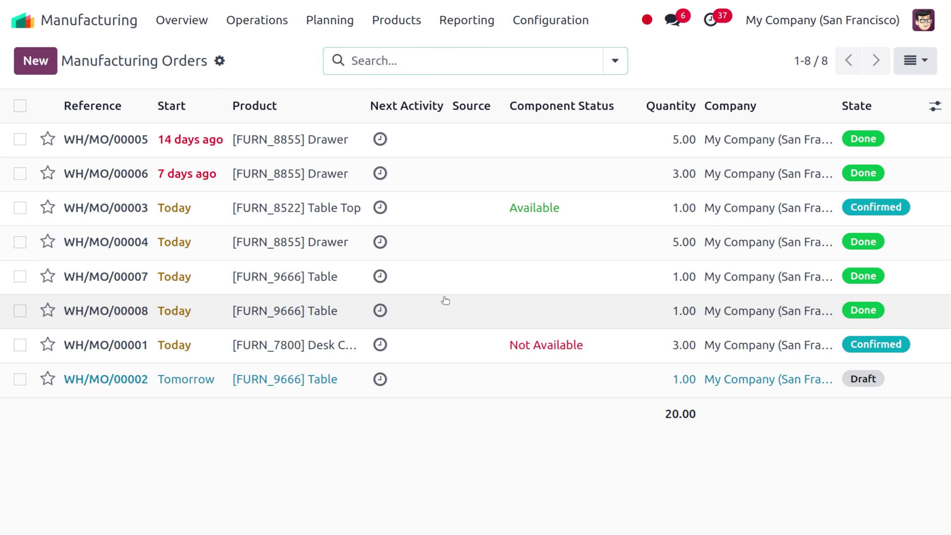
left_click(448, 310)
scroll(322, 418, "down", 5)
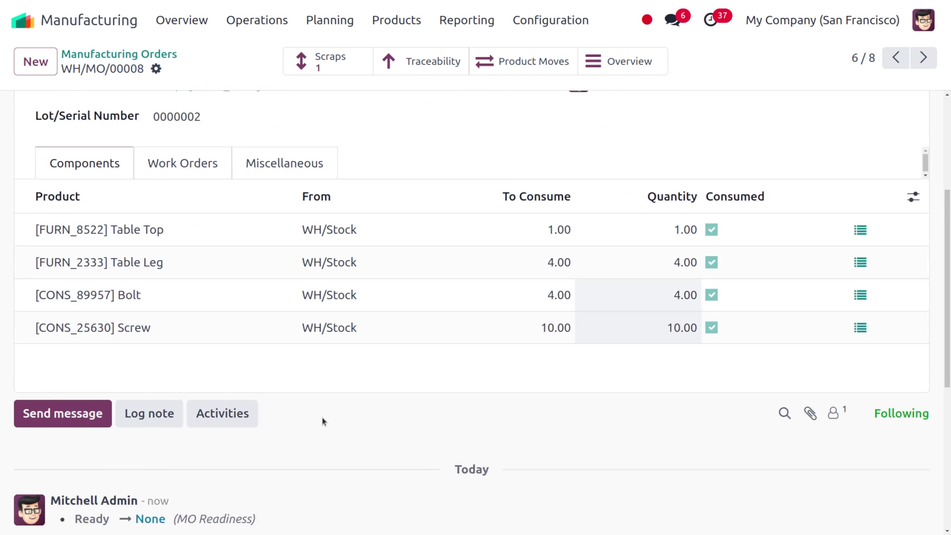
scroll(323, 419, "up", 5)
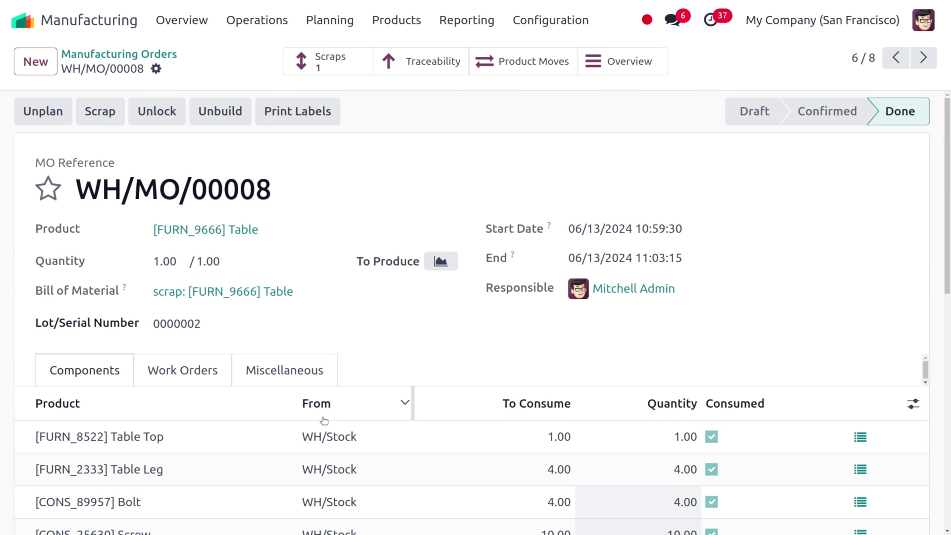
Scrap the finished [FURN_9666] Table with serial 0000002 from this order.
left_click(100, 121)
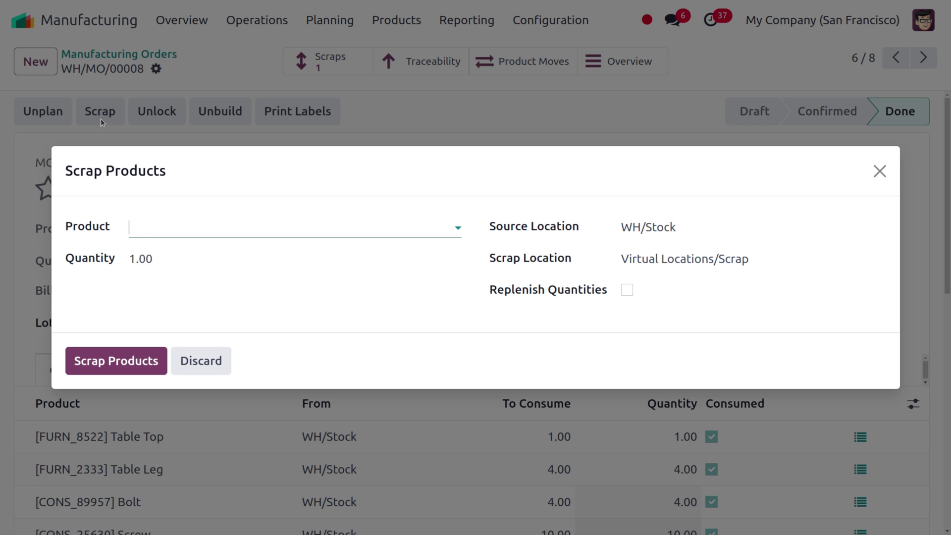
left_click(202, 233)
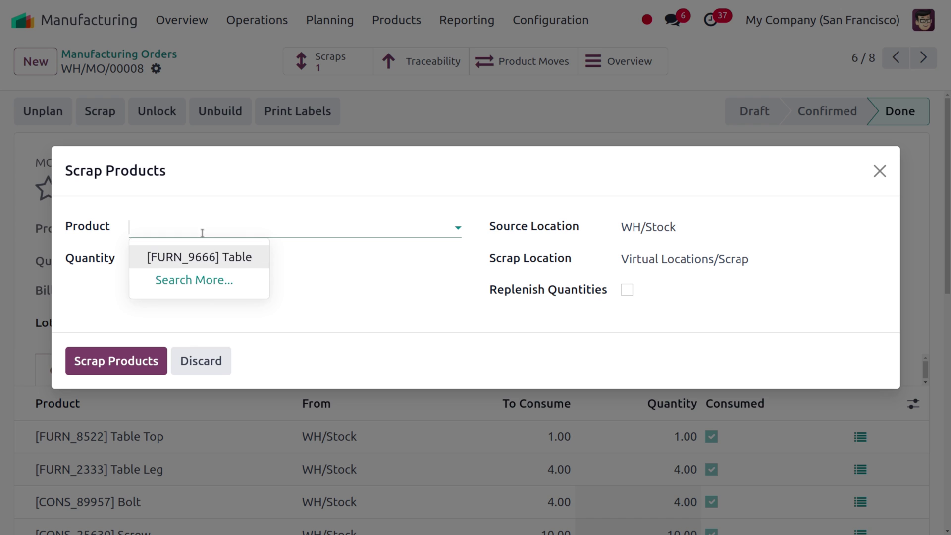
left_click(209, 265)
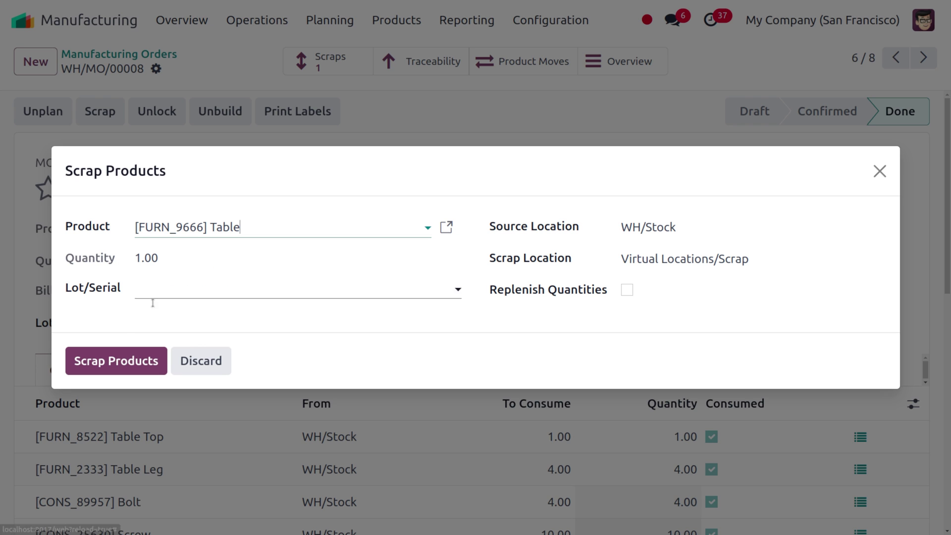
left_click(122, 364)
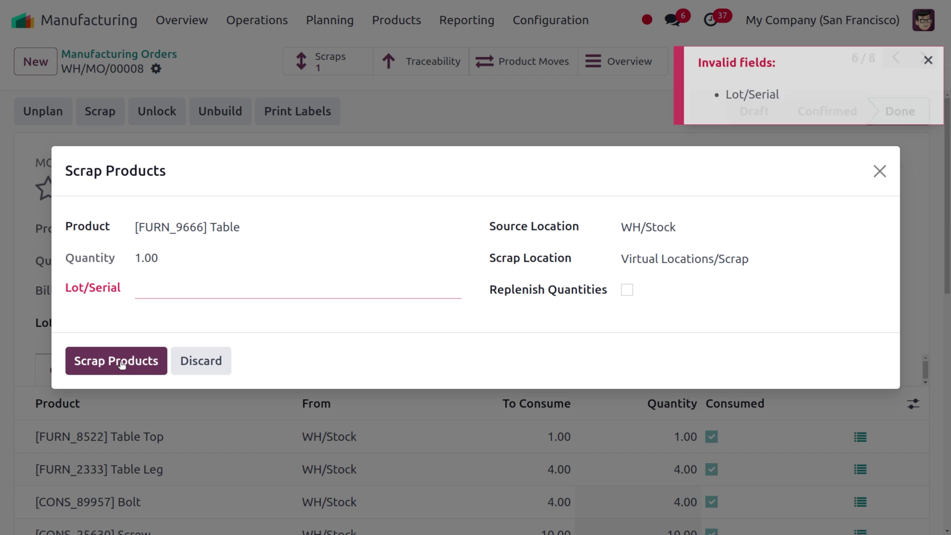
left_click(196, 296)
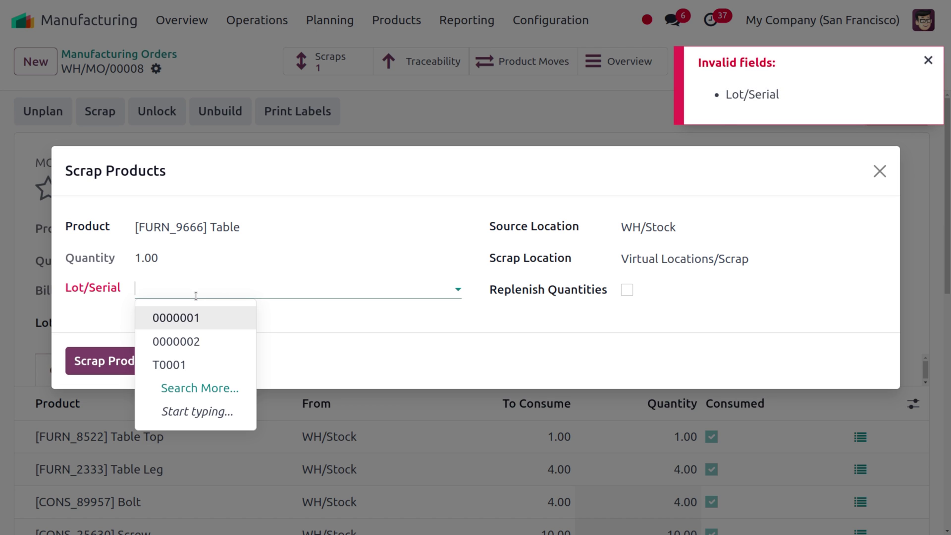
left_click(219, 337)
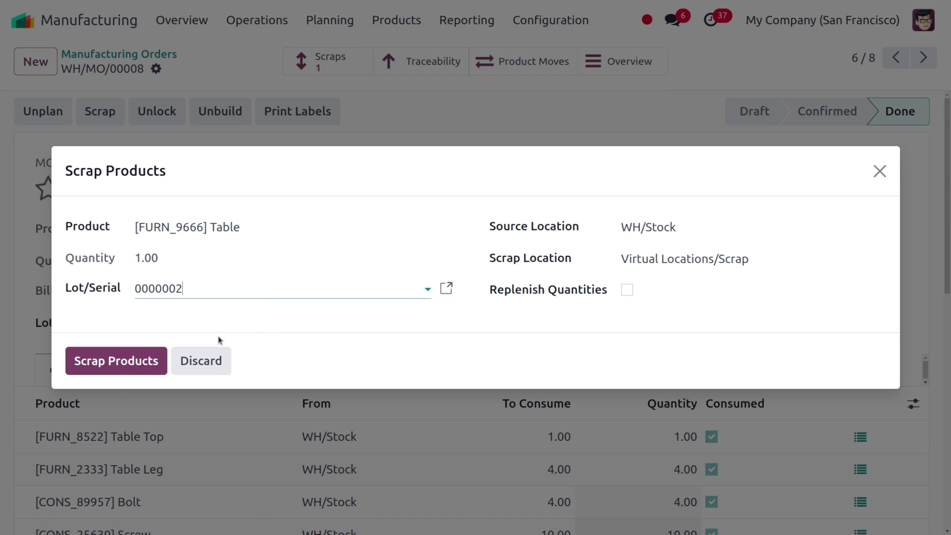
left_click(118, 372)
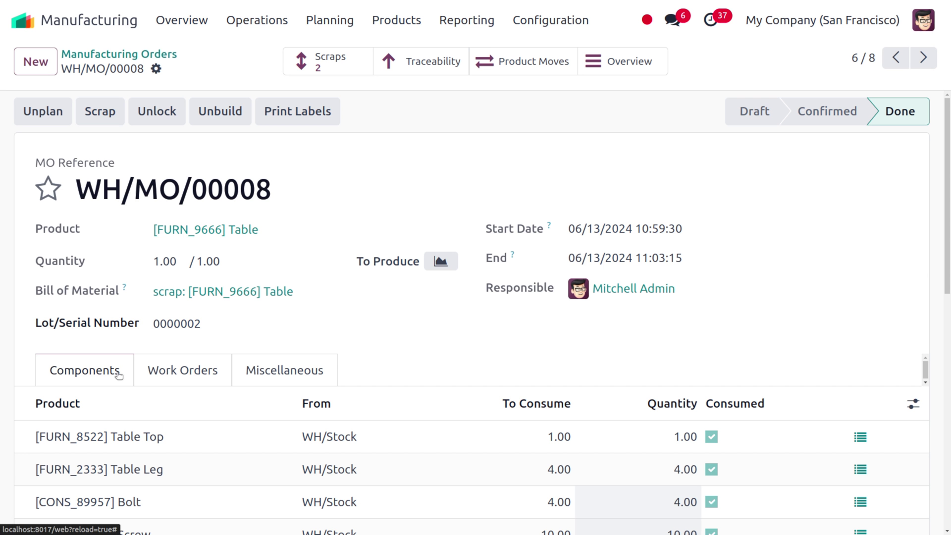
left_click(333, 65)
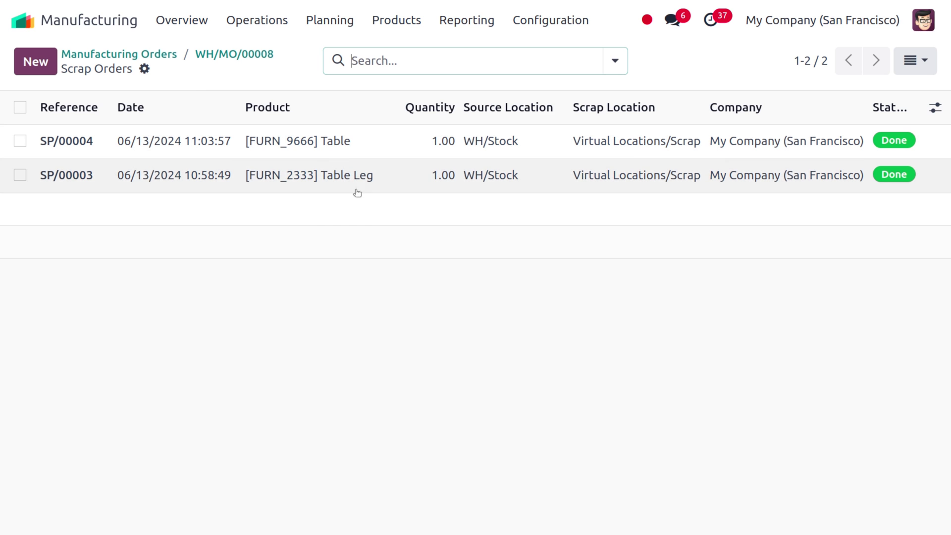
left_click(222, 59)
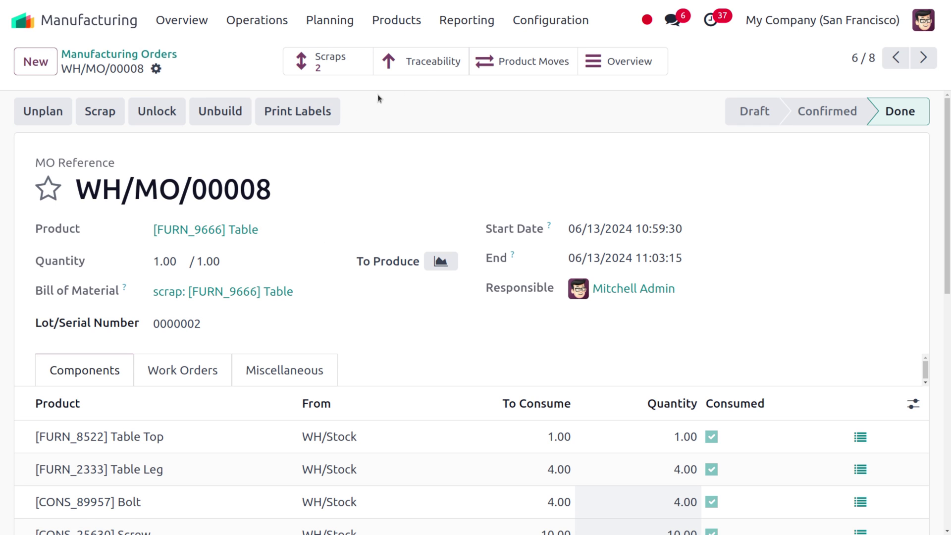
left_click(416, 63)
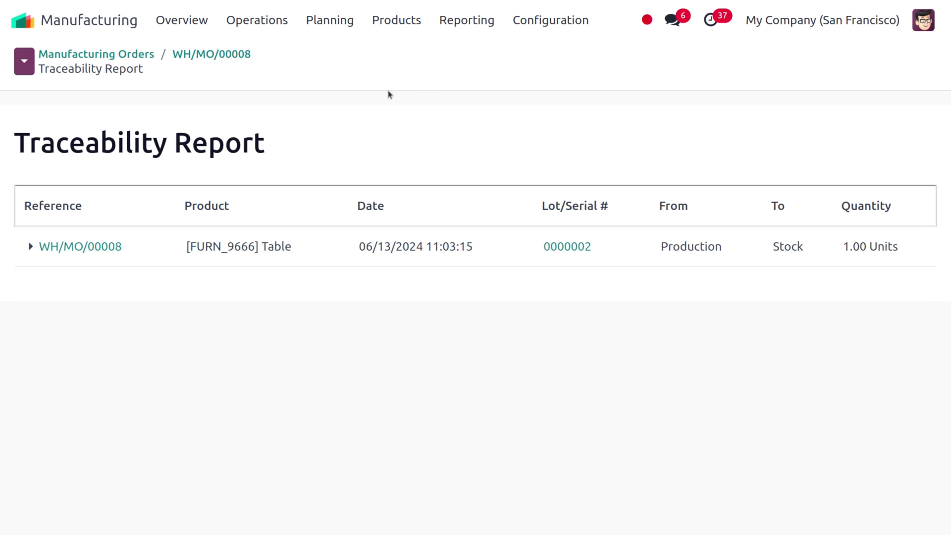
Check WH/MO/00008's product moves, then show its MO Overview with $291.37 real cost.
left_click(224, 55)
left_click(561, 61)
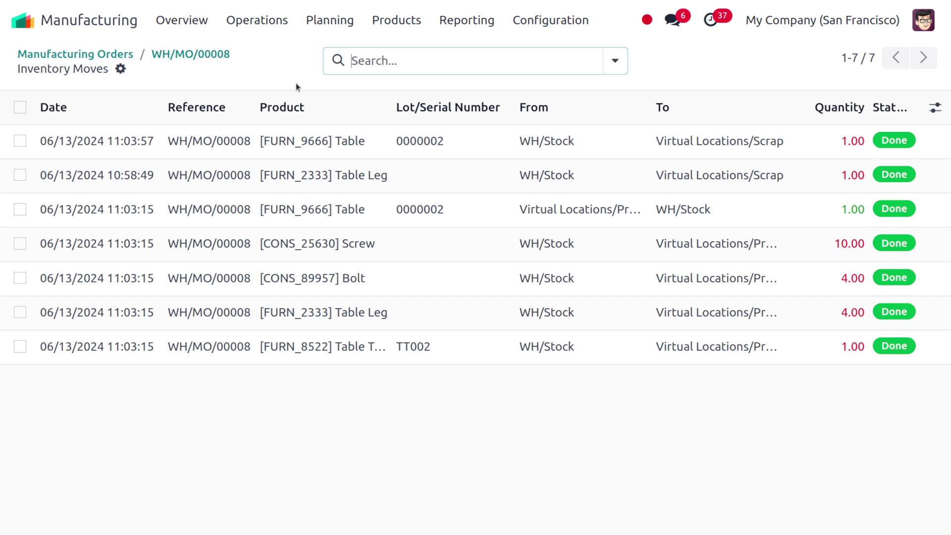
left_click(208, 60)
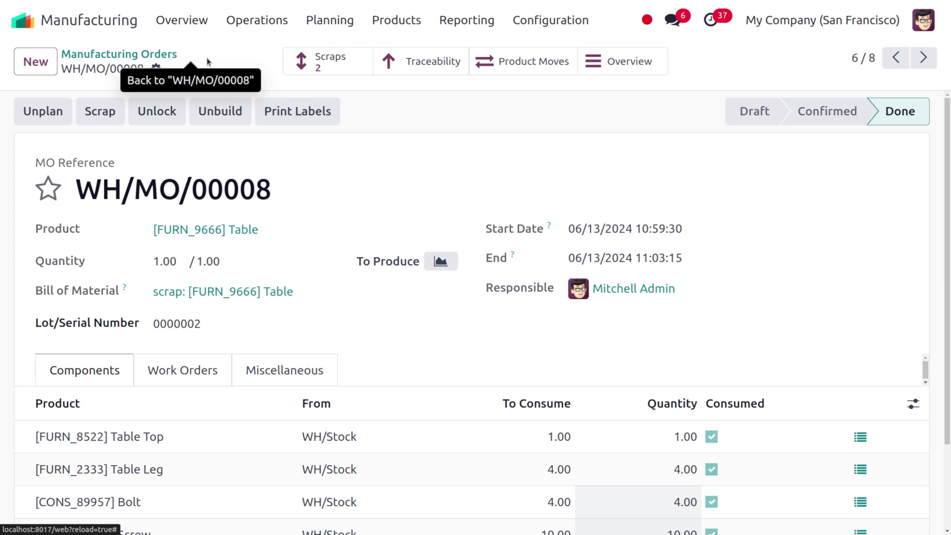
left_click(635, 54)
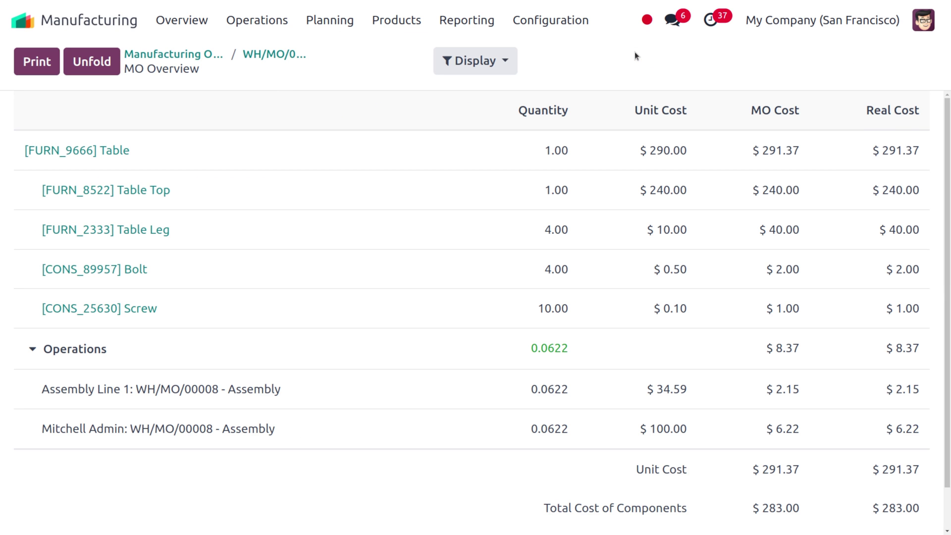